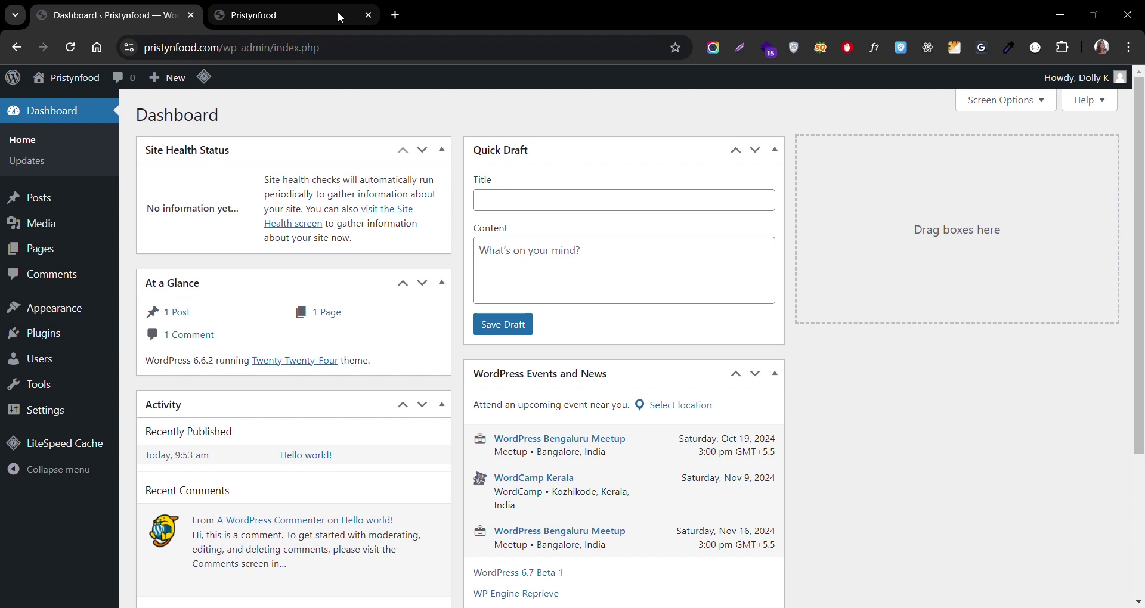
Step: Look over the Pristynfood site's live home page from header to footer, then close it
scroll(534, 418, down, 20)
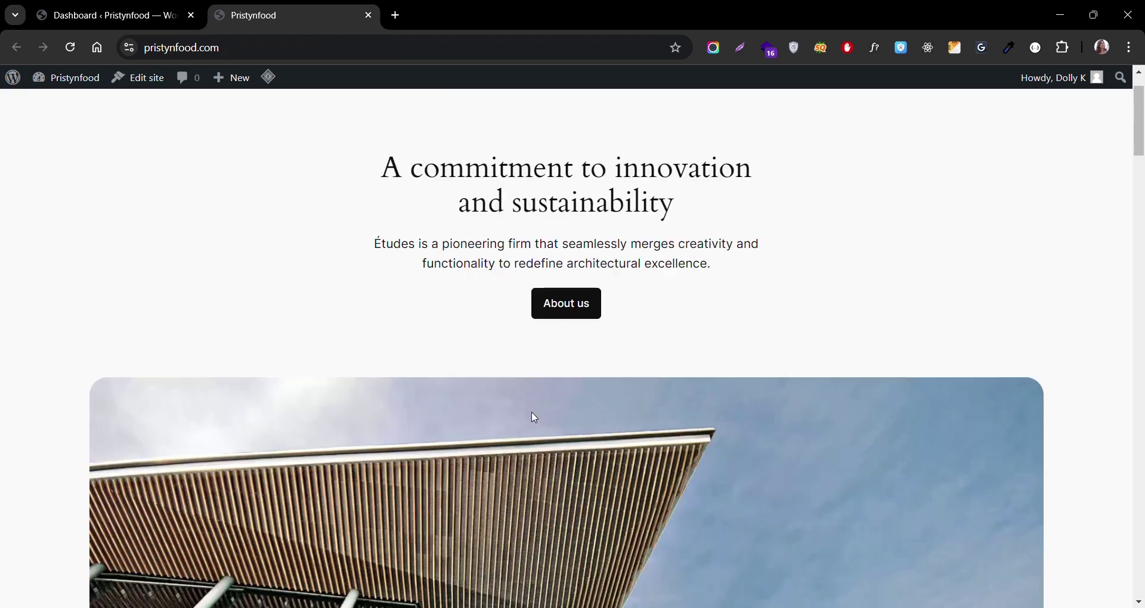
scroll(535, 419, down, 12)
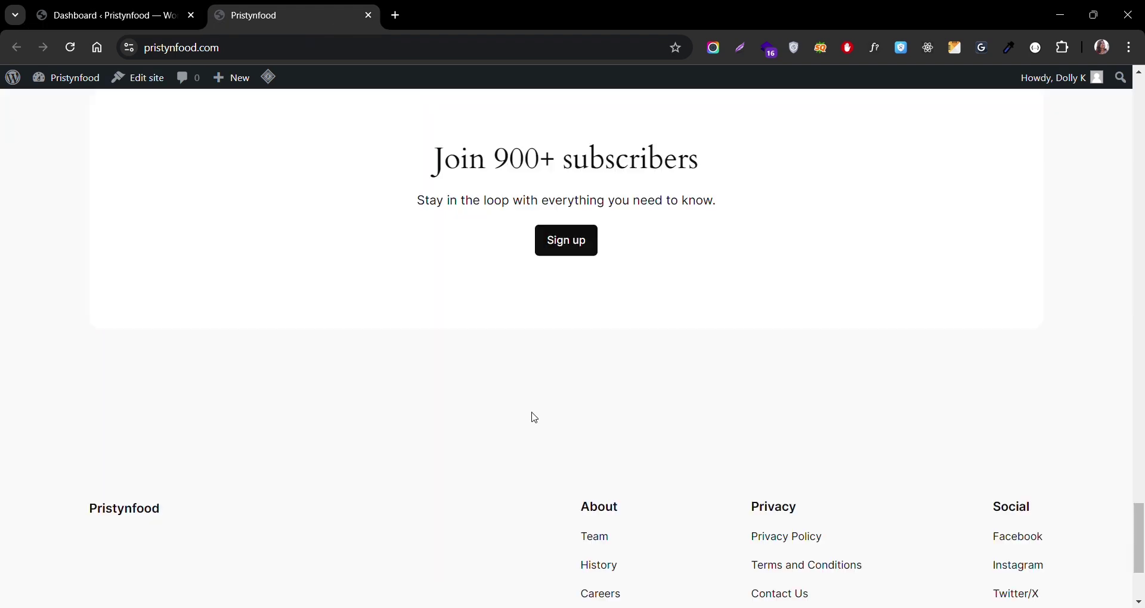
scroll(423, 241, up, 20)
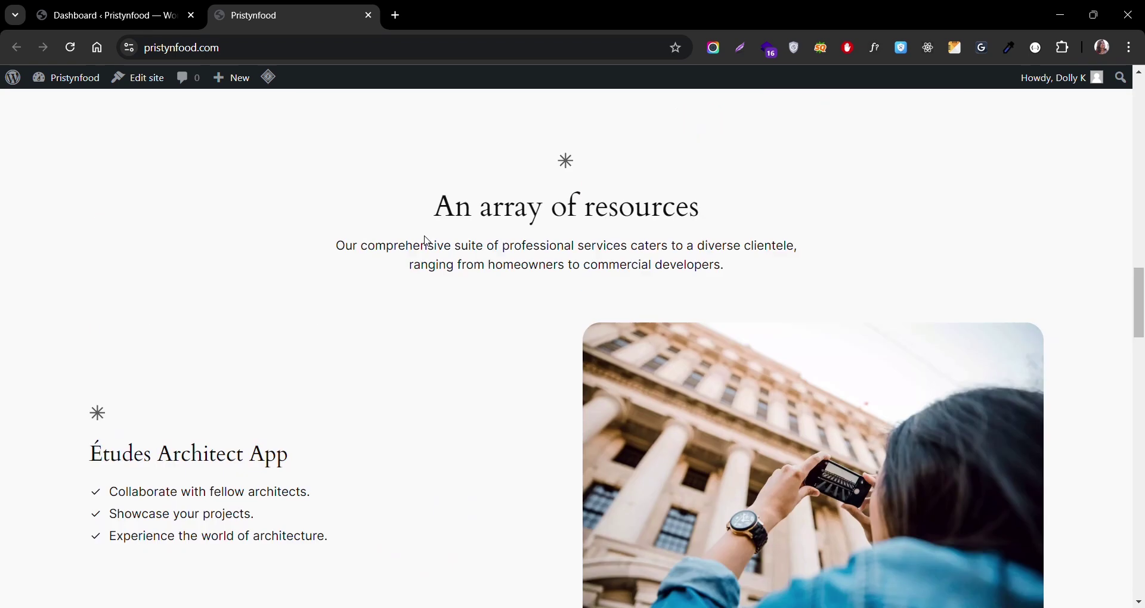
click(369, 15)
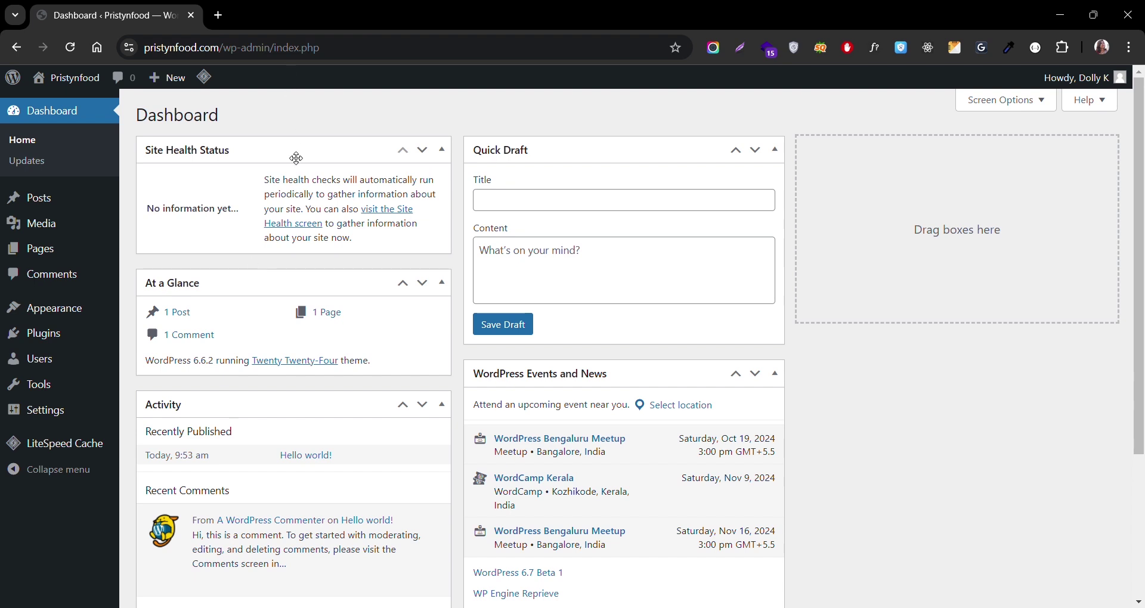
Step: Search the directory of new plugins for "under"
mouse_move(63, 340)
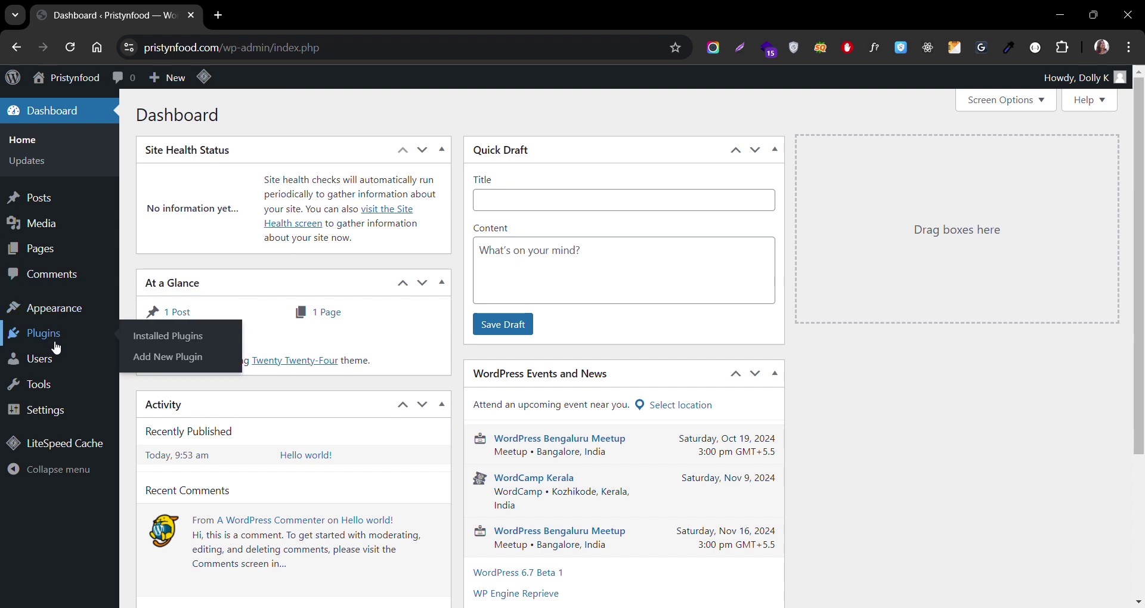
click(46, 334)
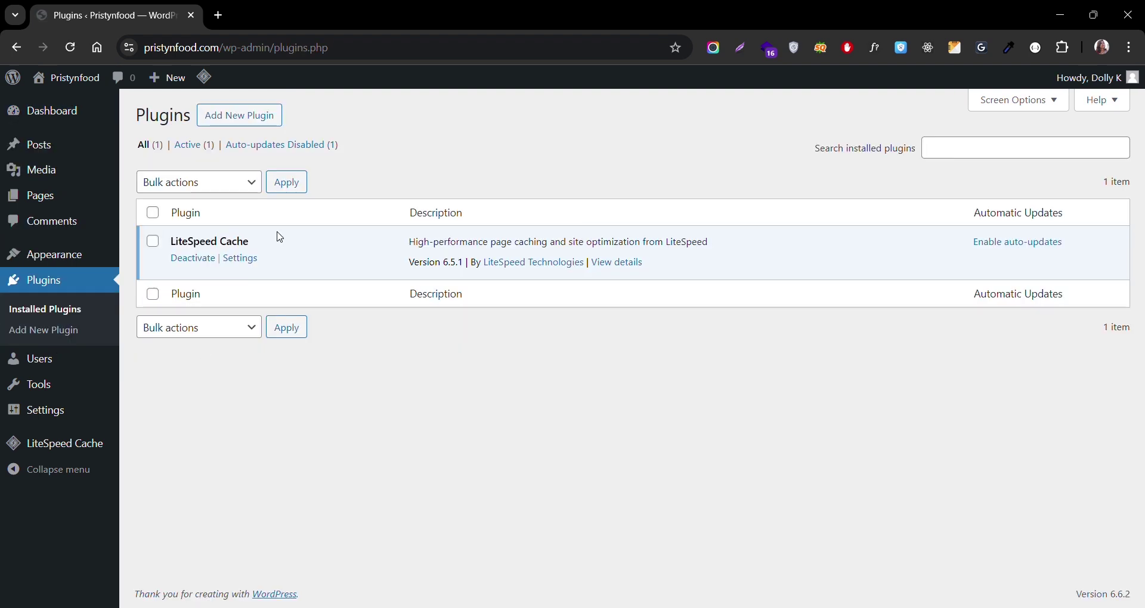
click(261, 115)
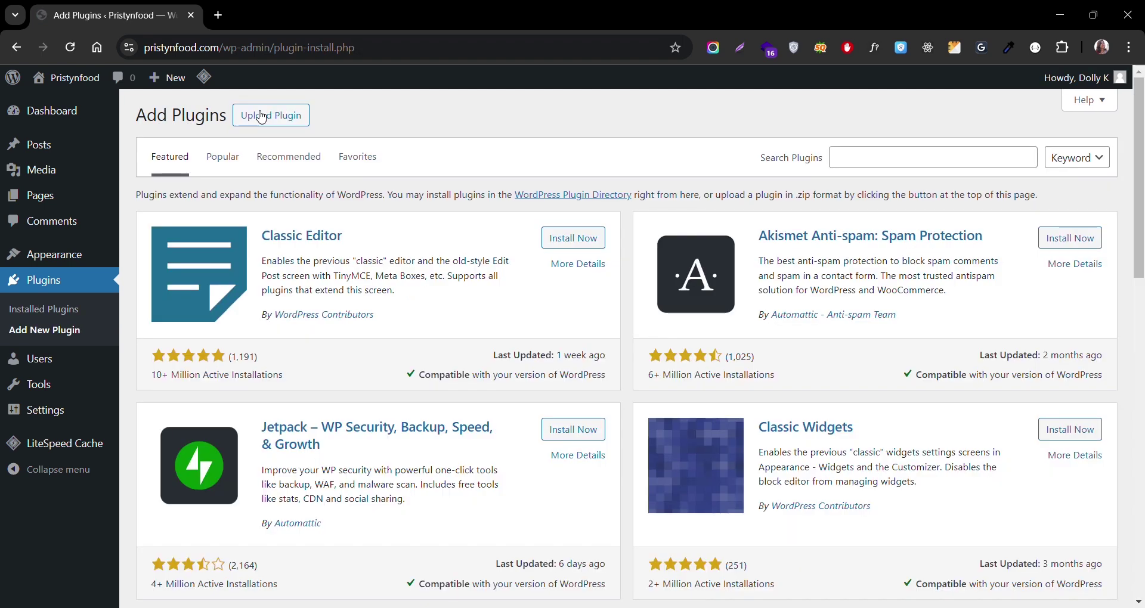
click(880, 162)
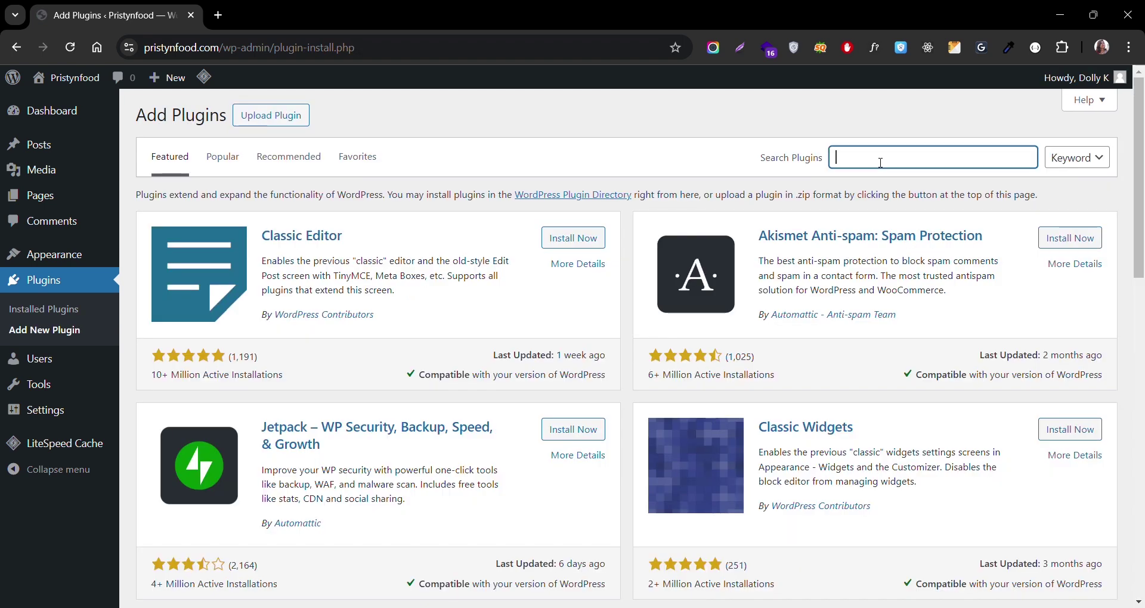
text(under)
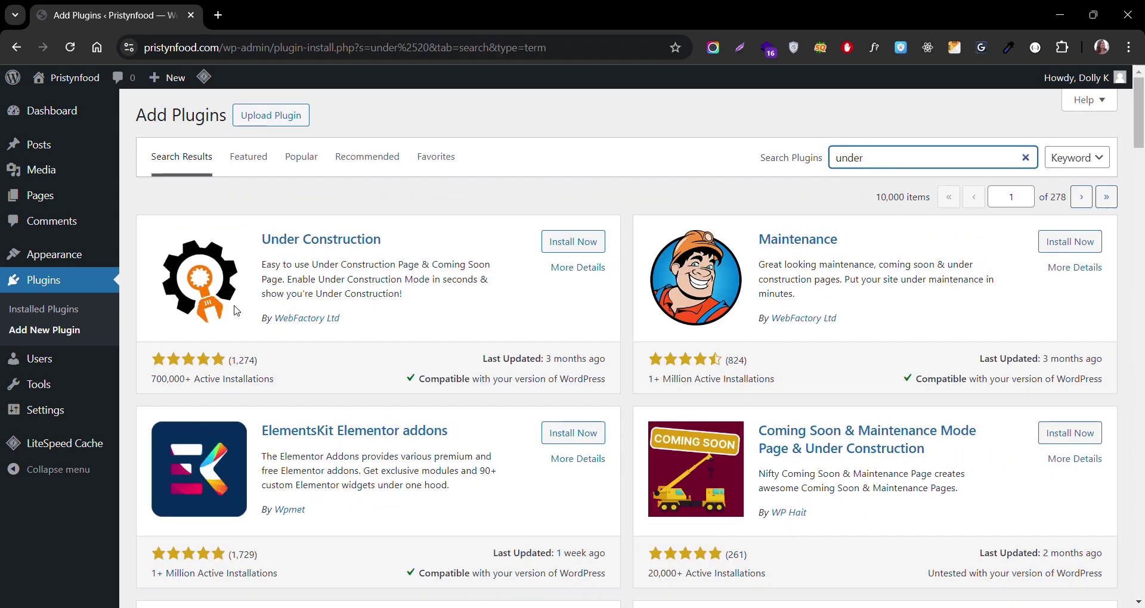
Step: Install and activate the Under Construction plugin by WebFactory Ltd
click(586, 244)
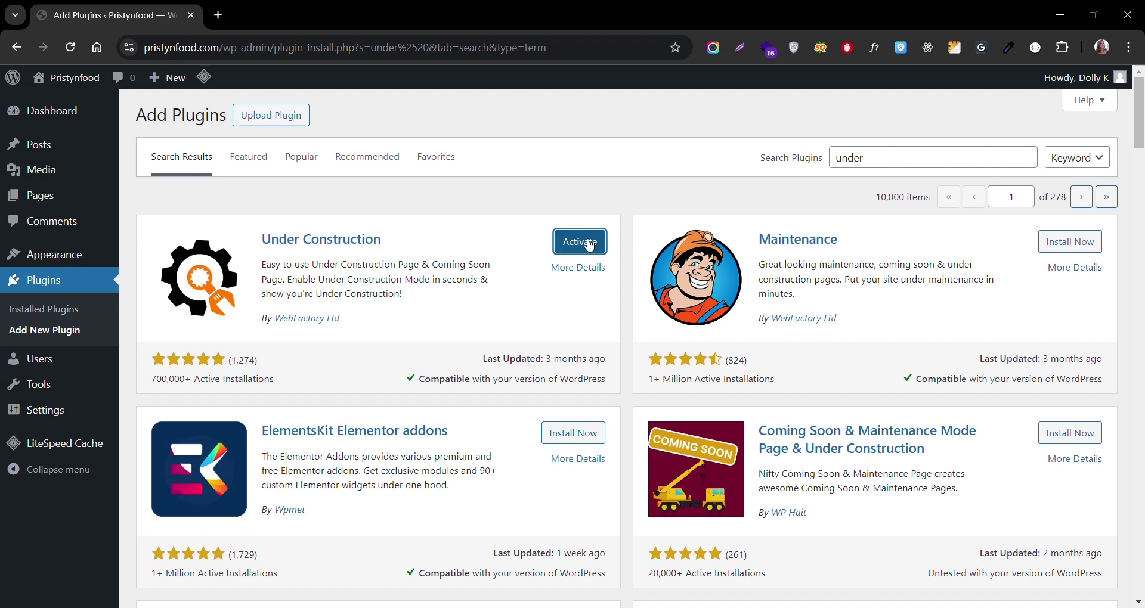
click(580, 243)
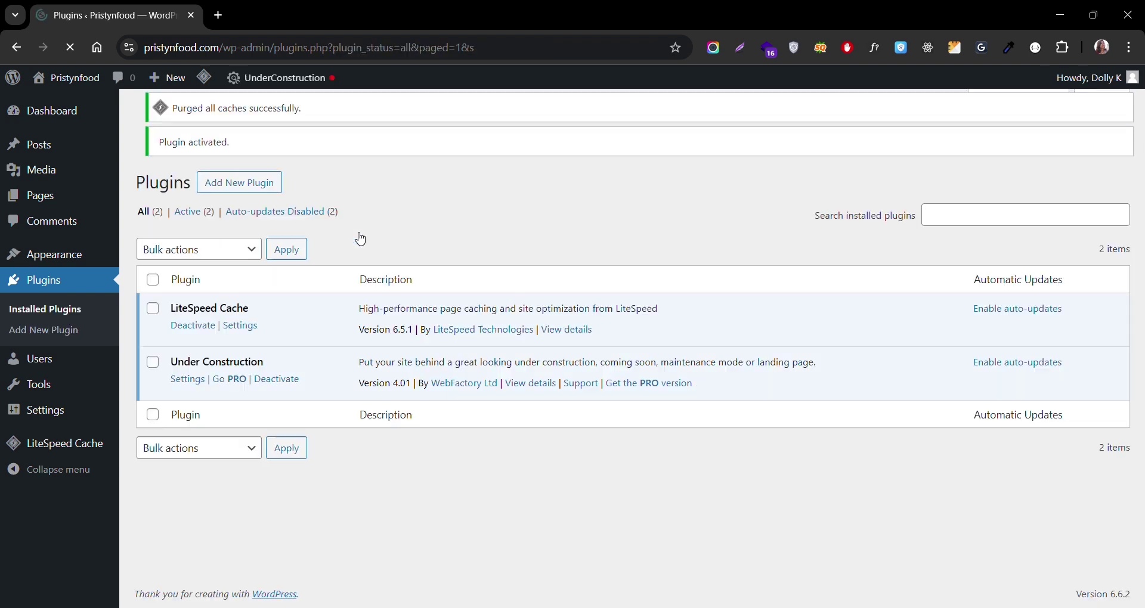
click(344, 464)
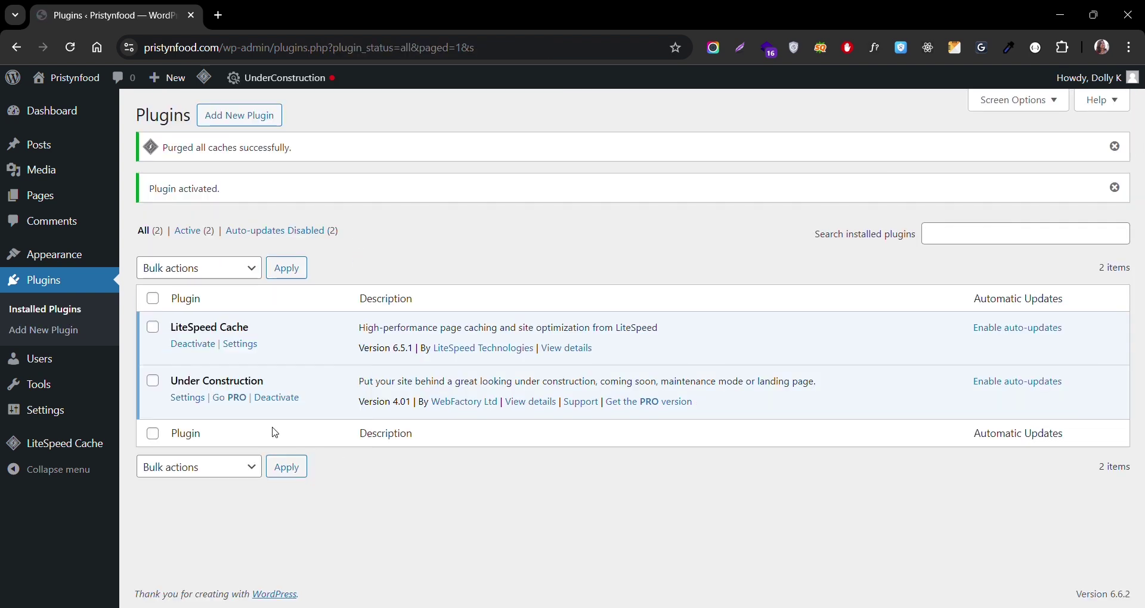
Step: Open the Under Construction plugin's settings, dismiss the getting-started tip and turn on Under Construction Mode
click(191, 399)
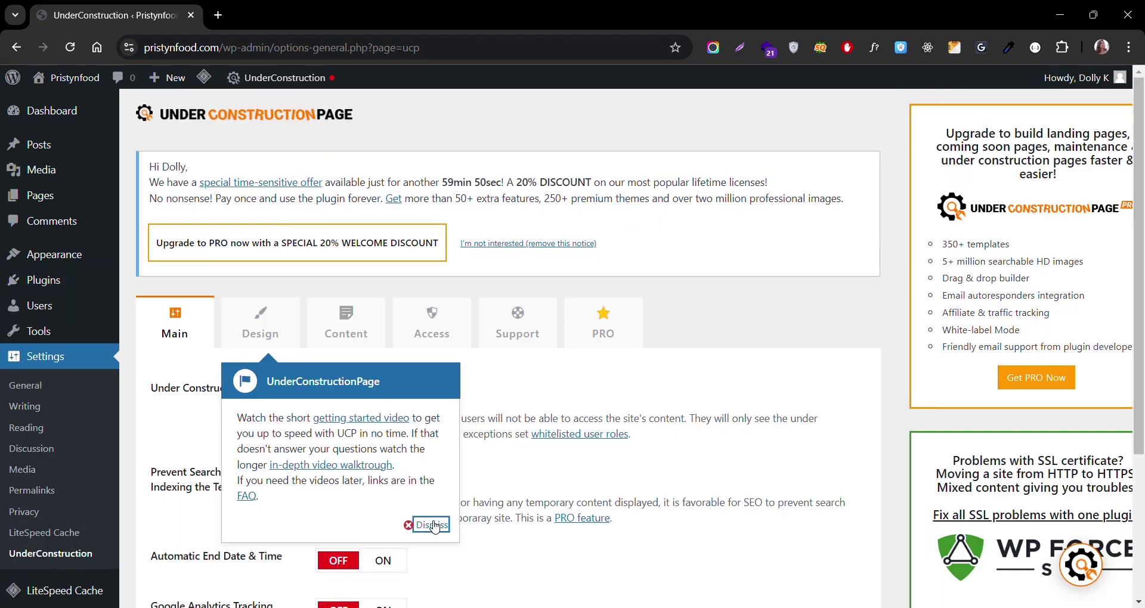
click(426, 525)
scroll(443, 458, down, 2)
click(383, 304)
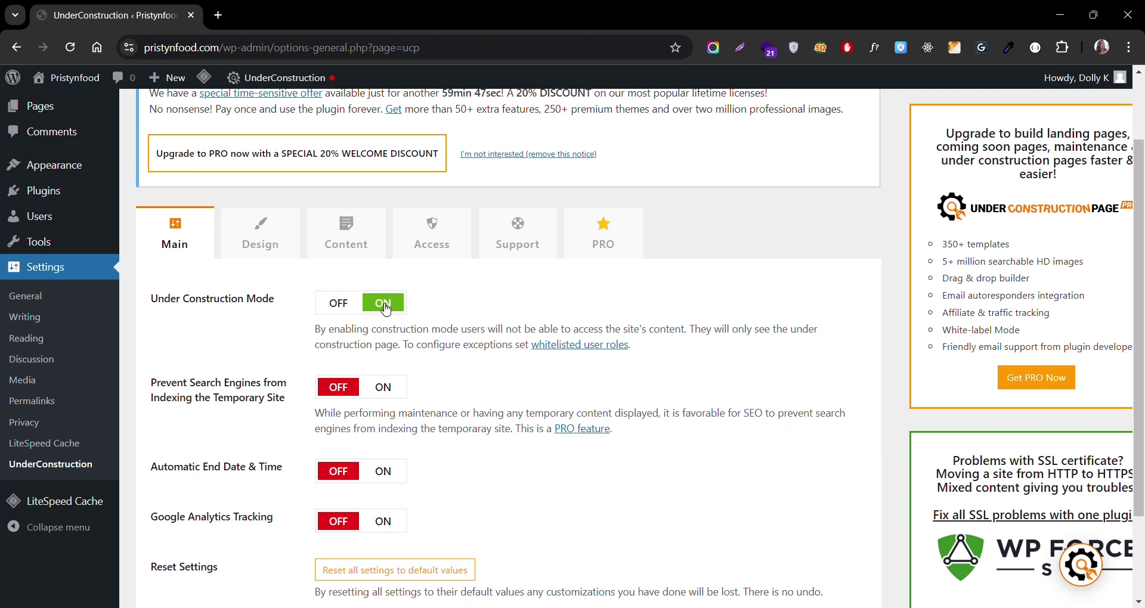
Step: Try to turn on the option that prevents search engines from indexing the temporary site, and dismiss the PRO offer
click(386, 388)
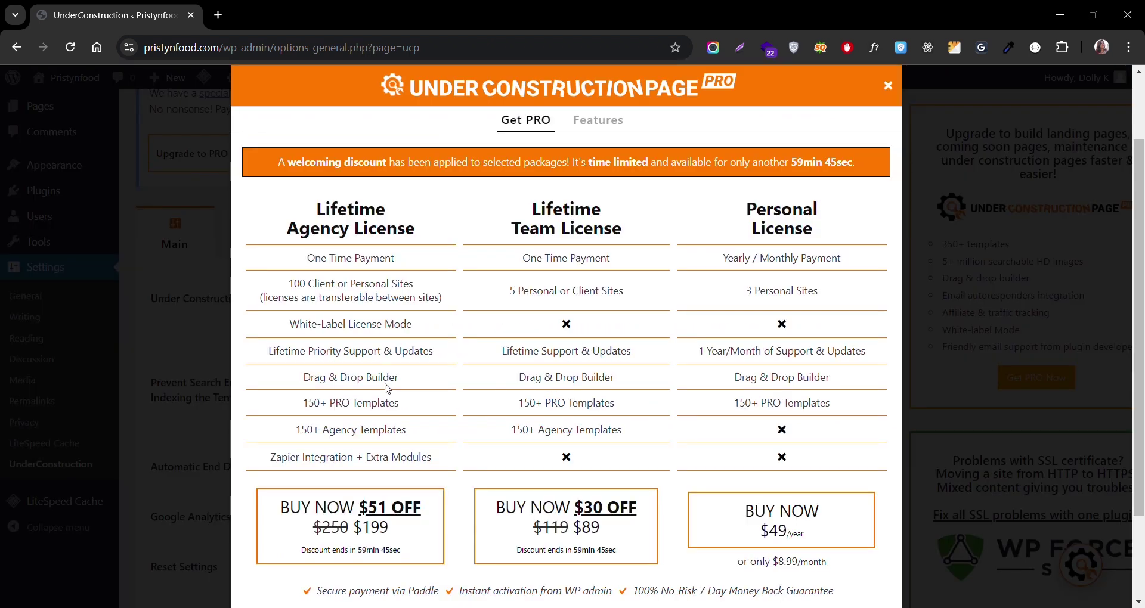
scroll(386, 389, down, 2)
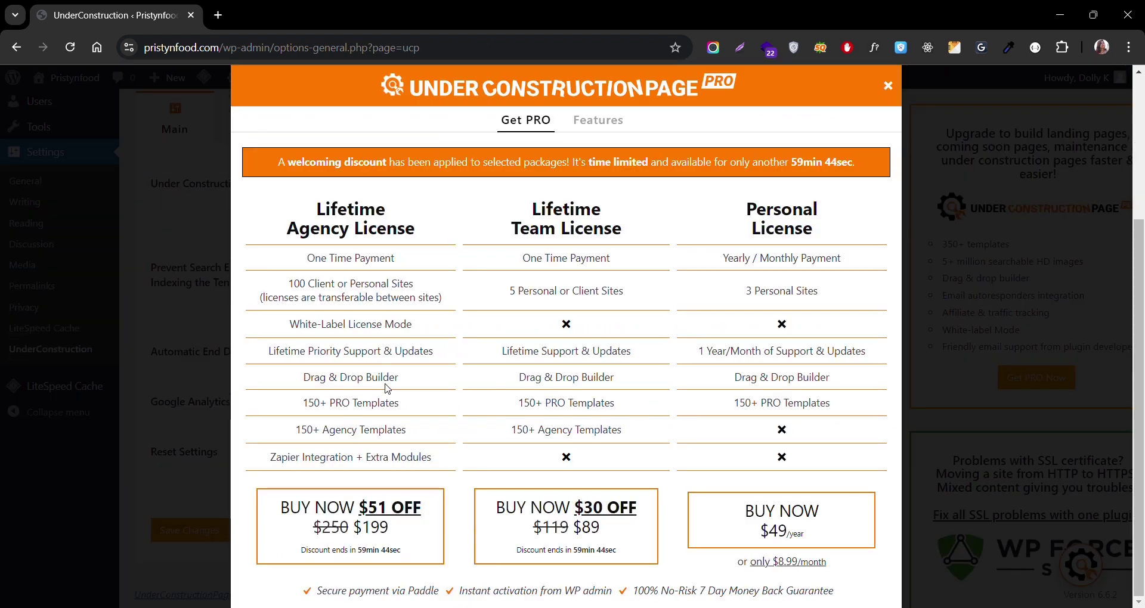
click(888, 85)
click(384, 355)
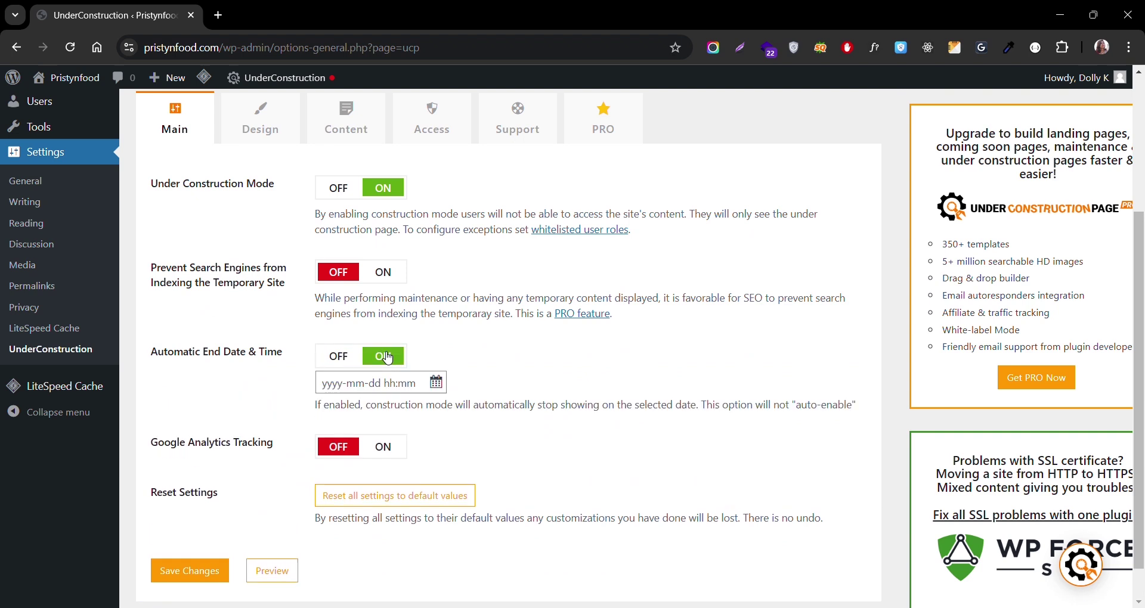
click(377, 387)
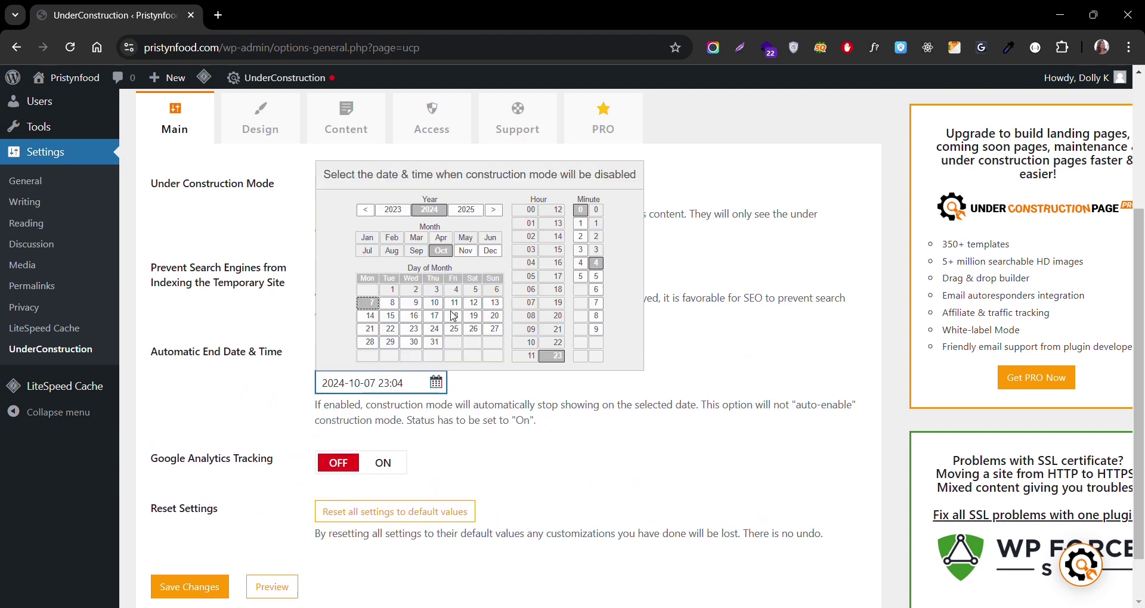
click(466, 251)
click(453, 316)
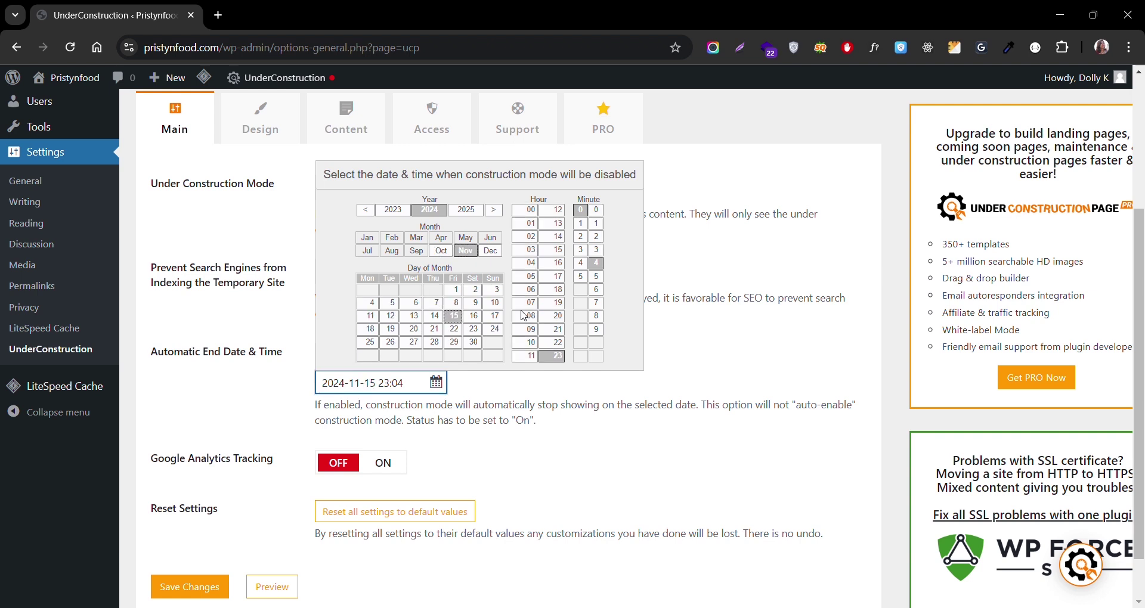
click(538, 391)
click(400, 388)
click(559, 210)
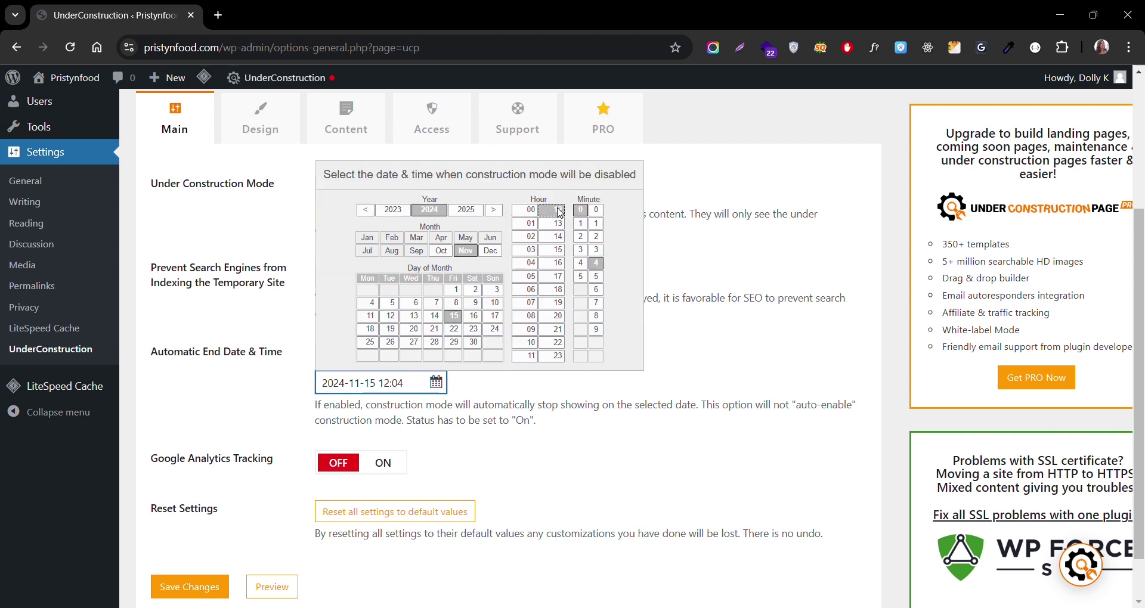
click(584, 211)
click(596, 211)
click(529, 426)
scroll(529, 426, down, 1)
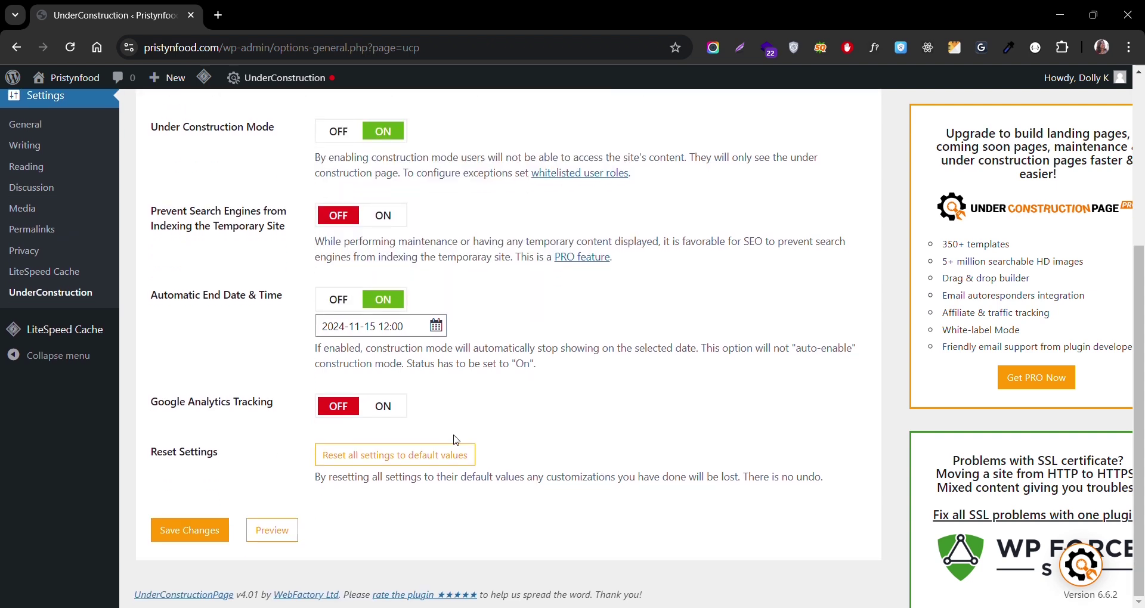
click(382, 407)
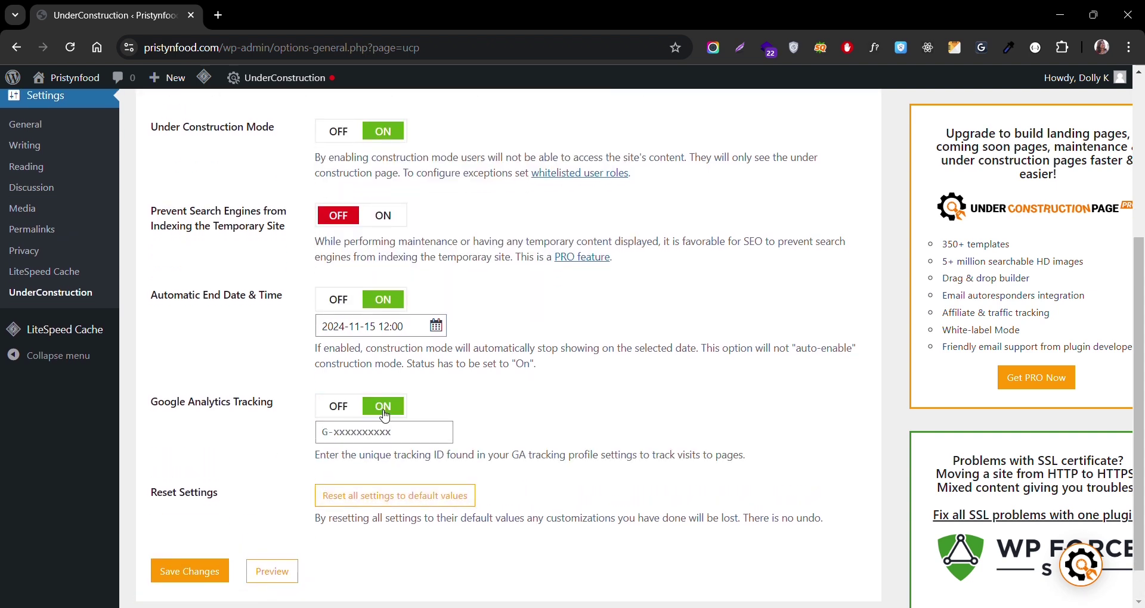
click(389, 409)
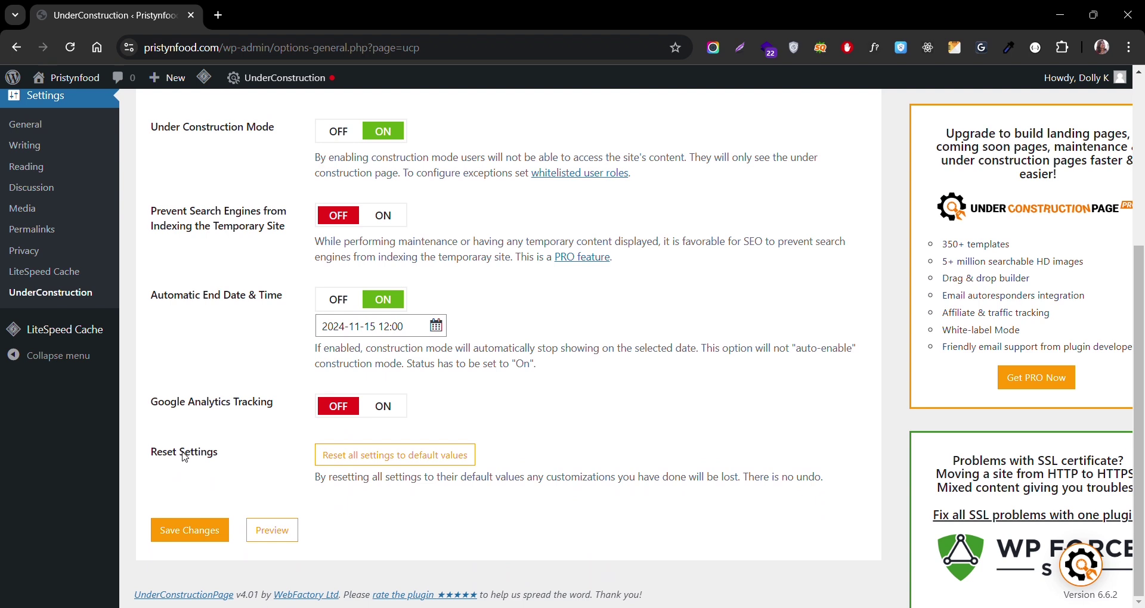
Step: Save the plugin's main settings and check them on the reloaded page
click(198, 540)
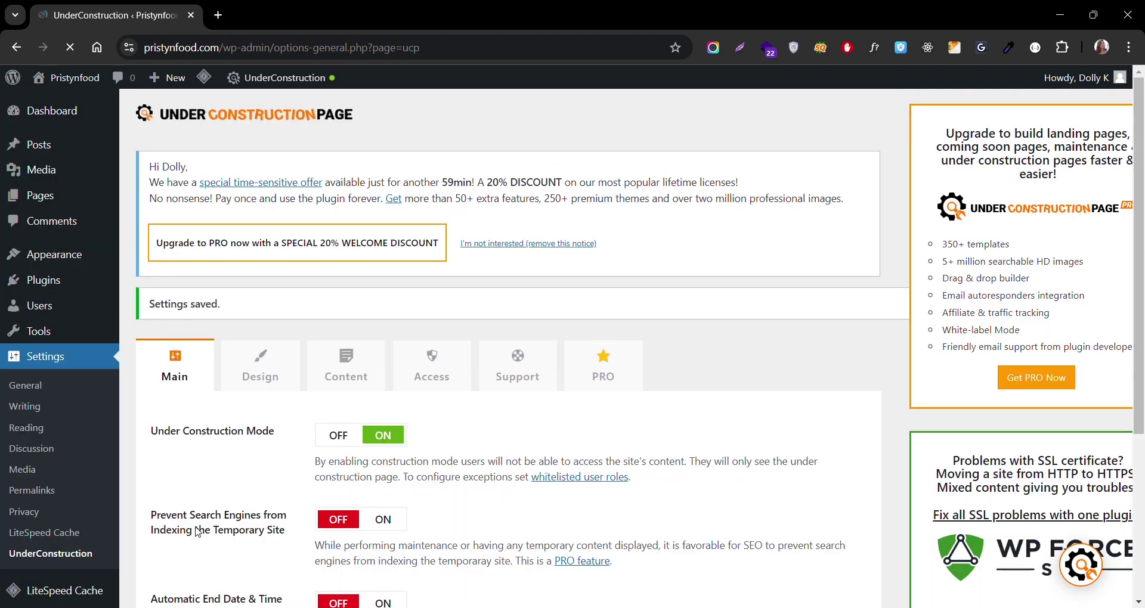
scroll(301, 484, down, 2)
scroll(301, 484, down, 2)
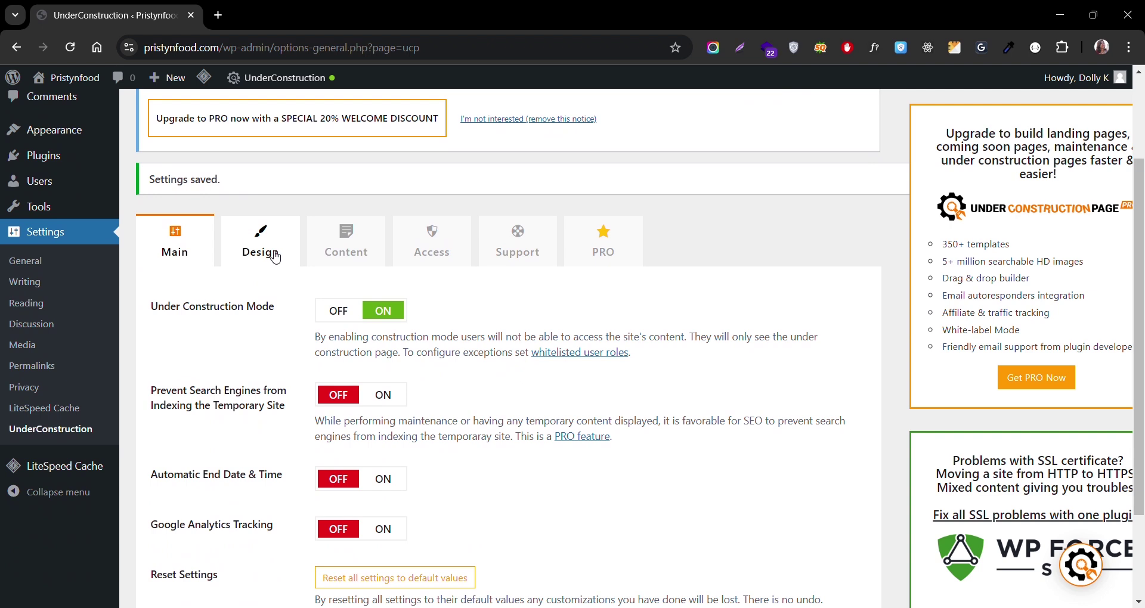
Step: Open the plugin's design themes, preview the Mad Designer theme and close the preview
click(271, 253)
scroll(464, 383, down, 2)
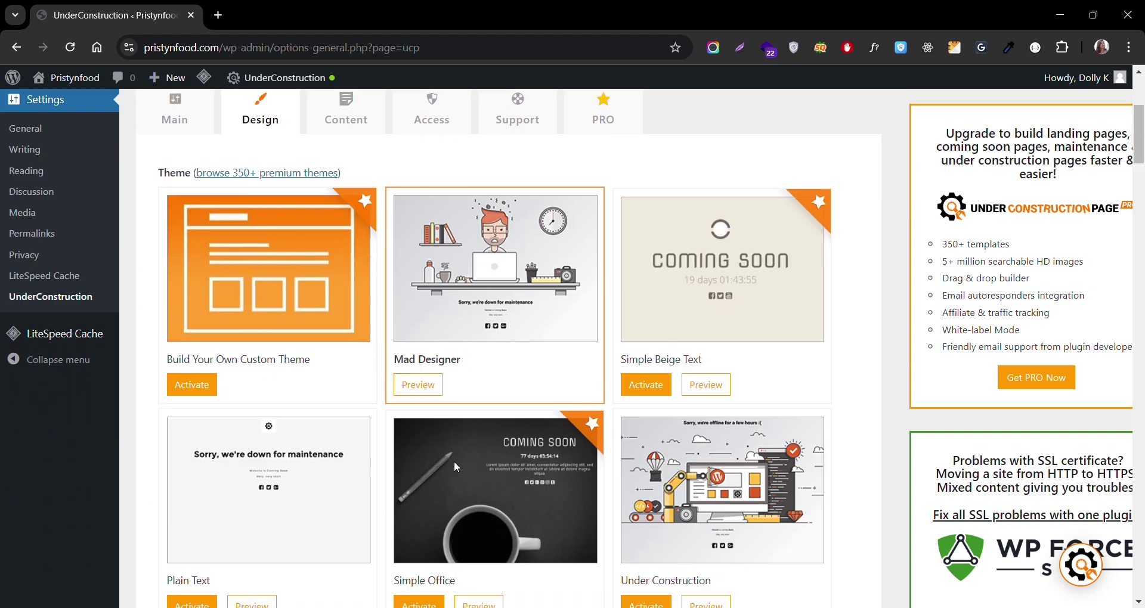
scroll(420, 370, down, 2)
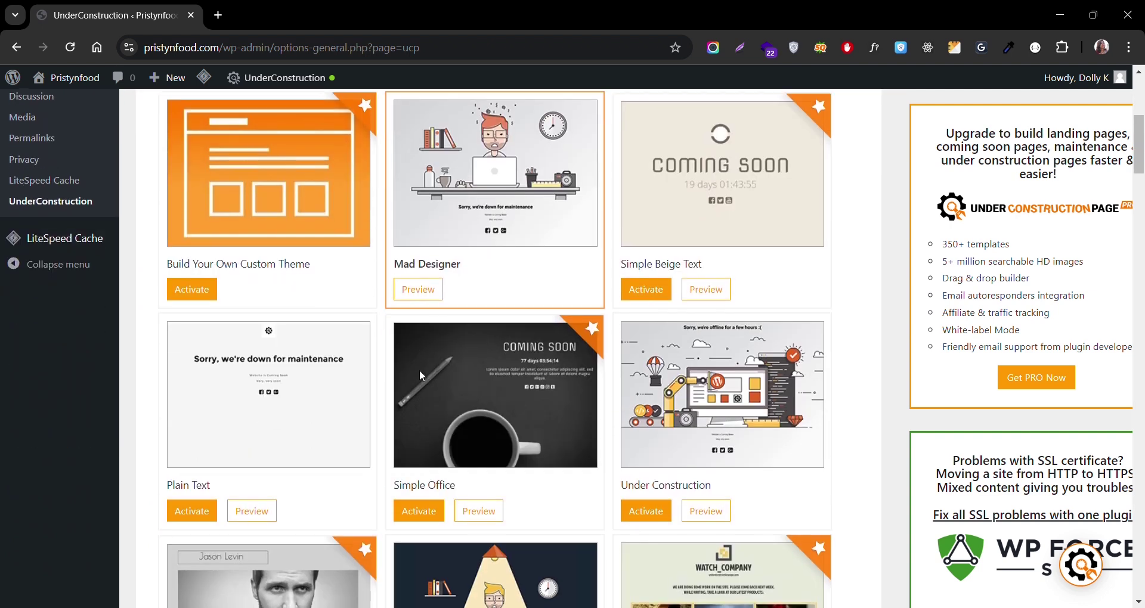
scroll(298, 442, up, 4)
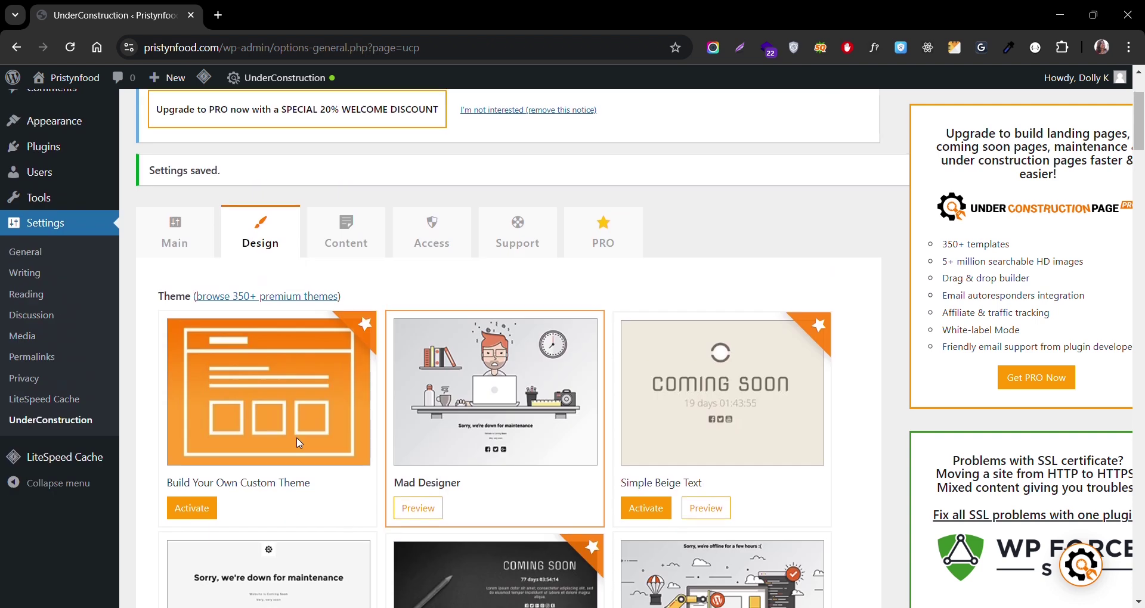
scroll(299, 443, down, 2)
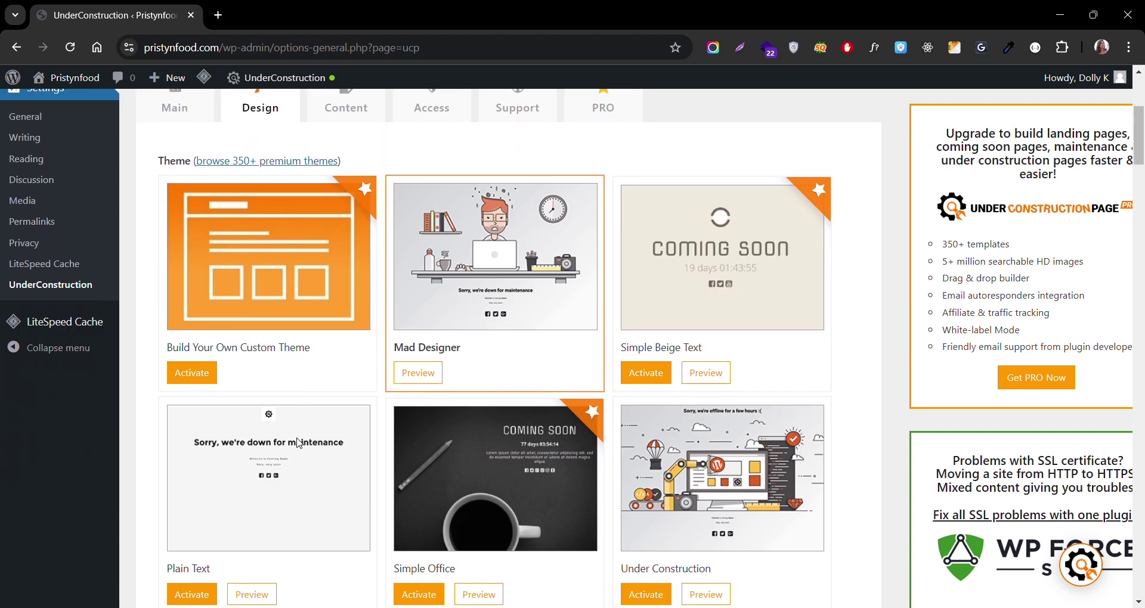
click(414, 373)
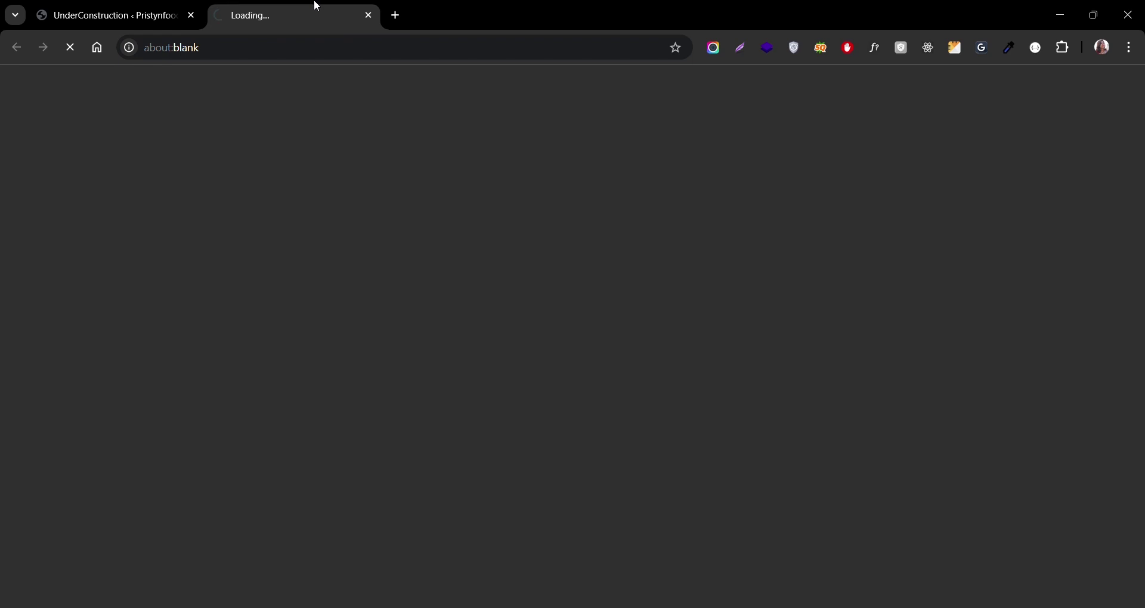
scroll(515, 397, down, 2)
scroll(515, 397, up, 2)
scroll(515, 397, down, 2)
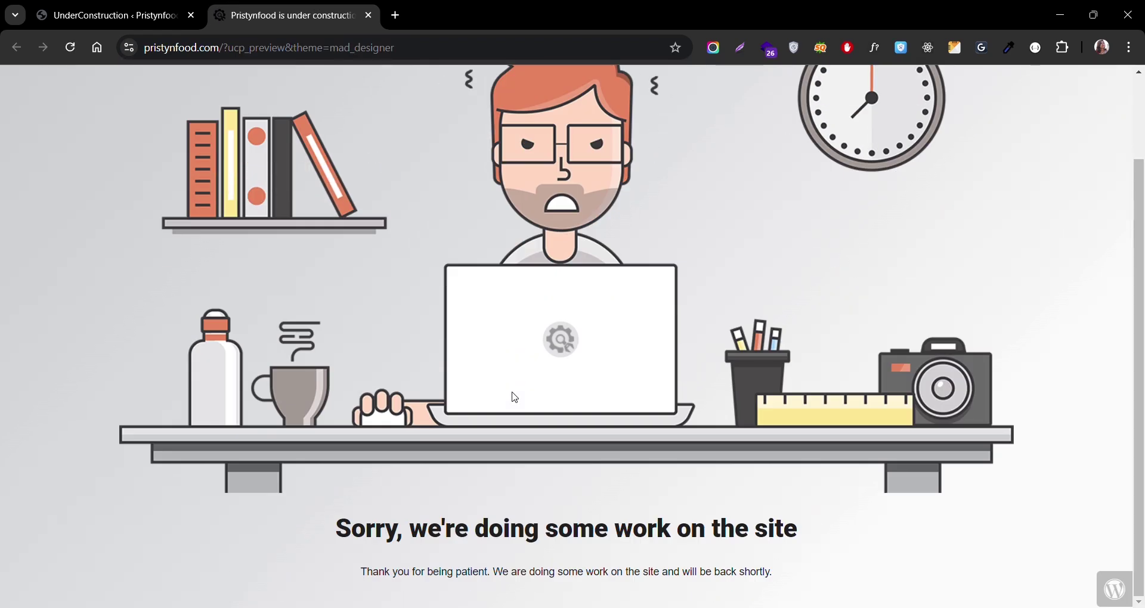
click(370, 17)
Step: Browse the maintenance page themes and activate the Hot Air Balloon theme
scroll(446, 343, down, 8)
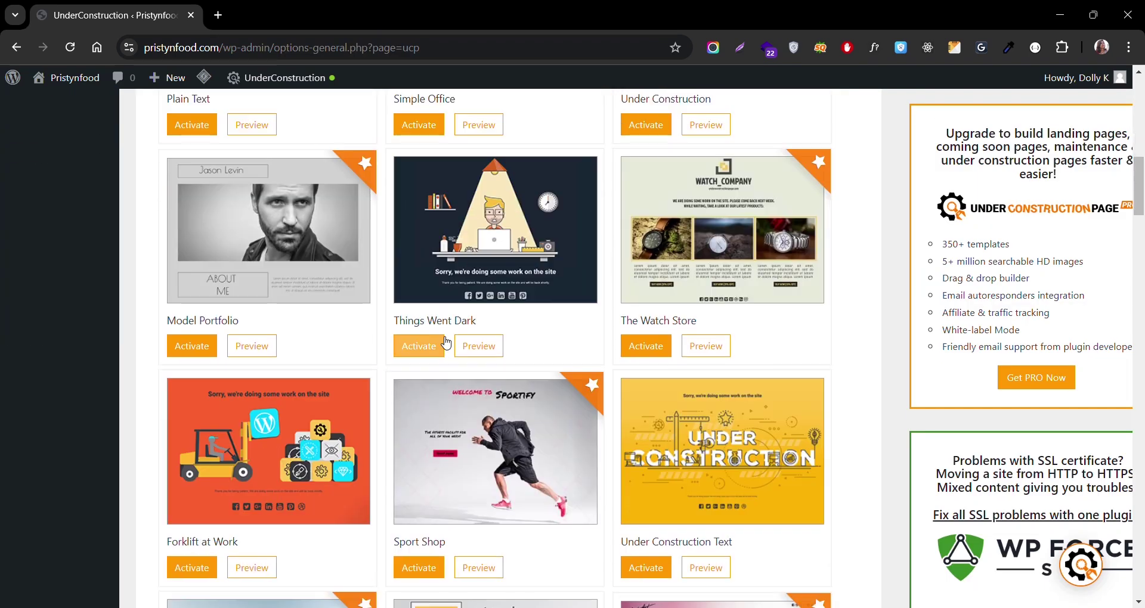
scroll(446, 342, down, 7)
scroll(444, 341, up, 2)
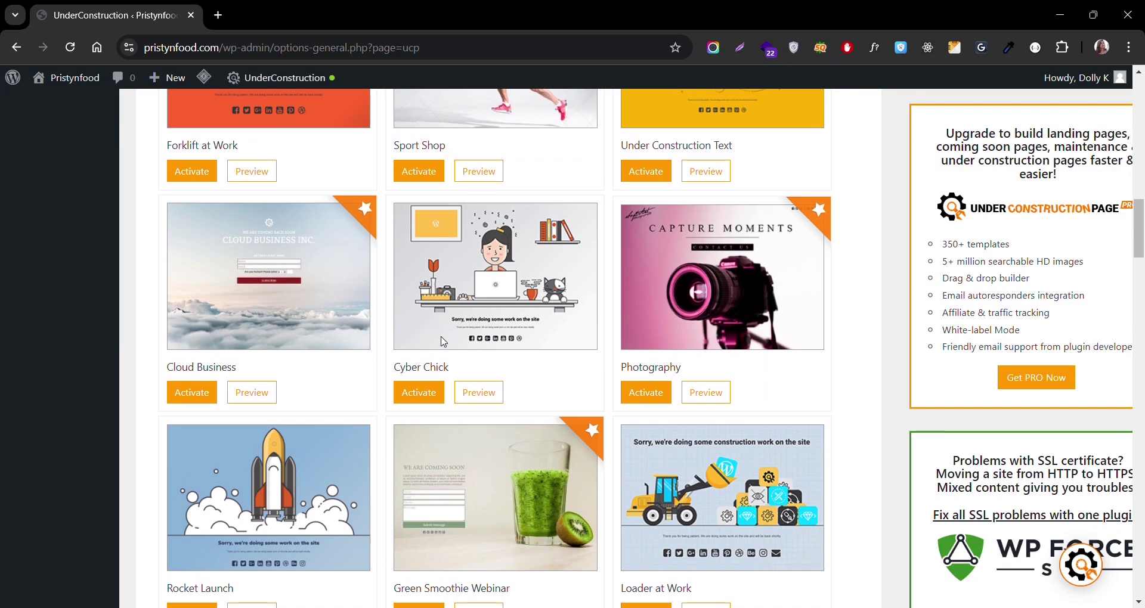
scroll(442, 341, down, 8)
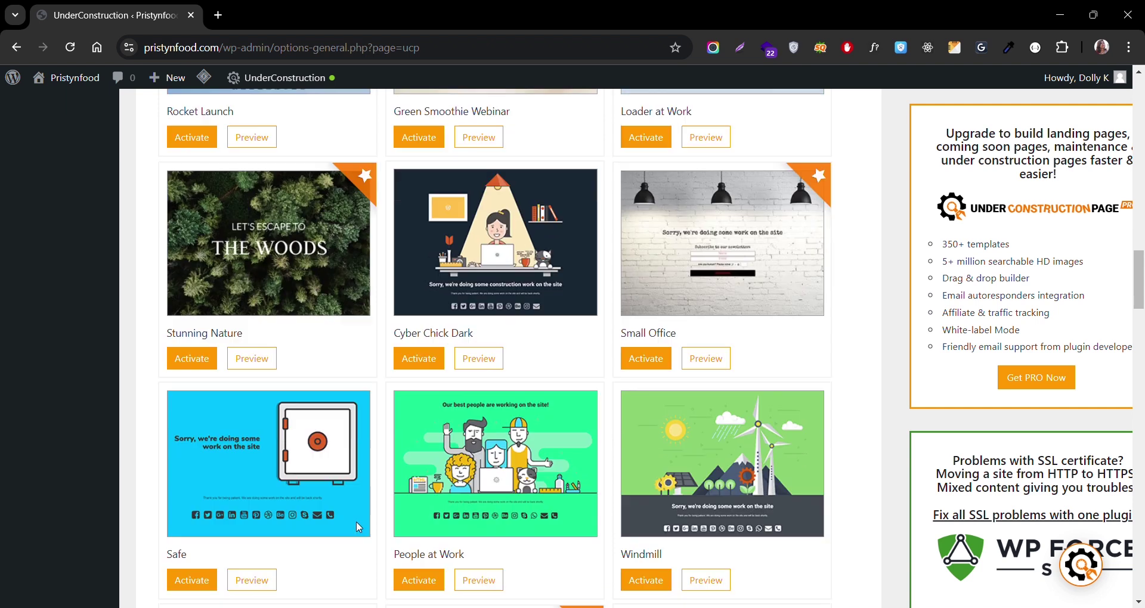
scroll(356, 525, down, 4)
scroll(358, 527, down, 3)
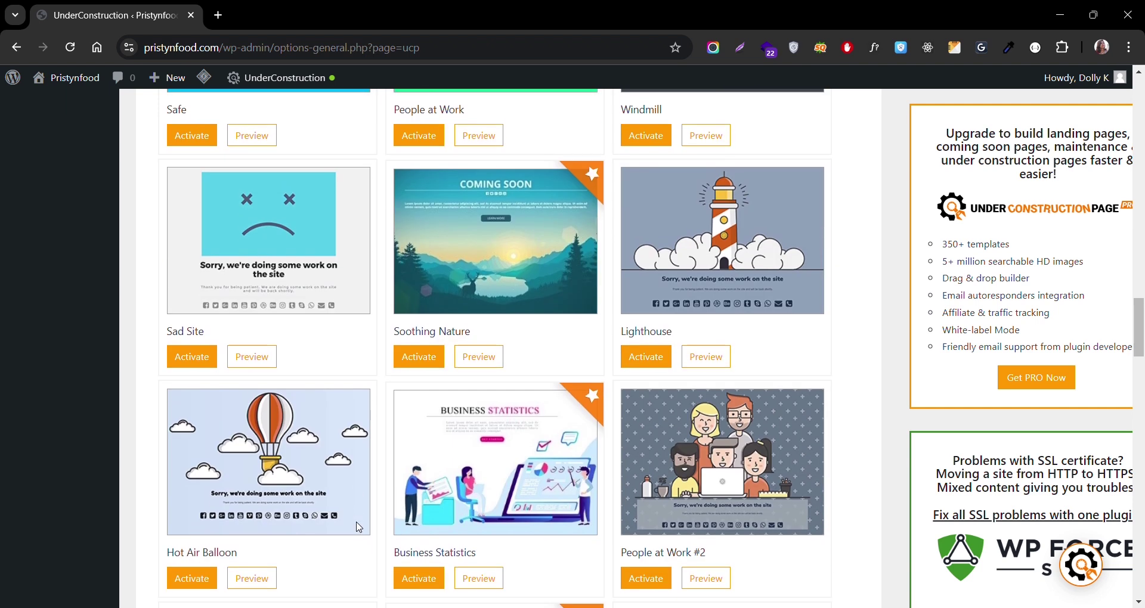
click(217, 572)
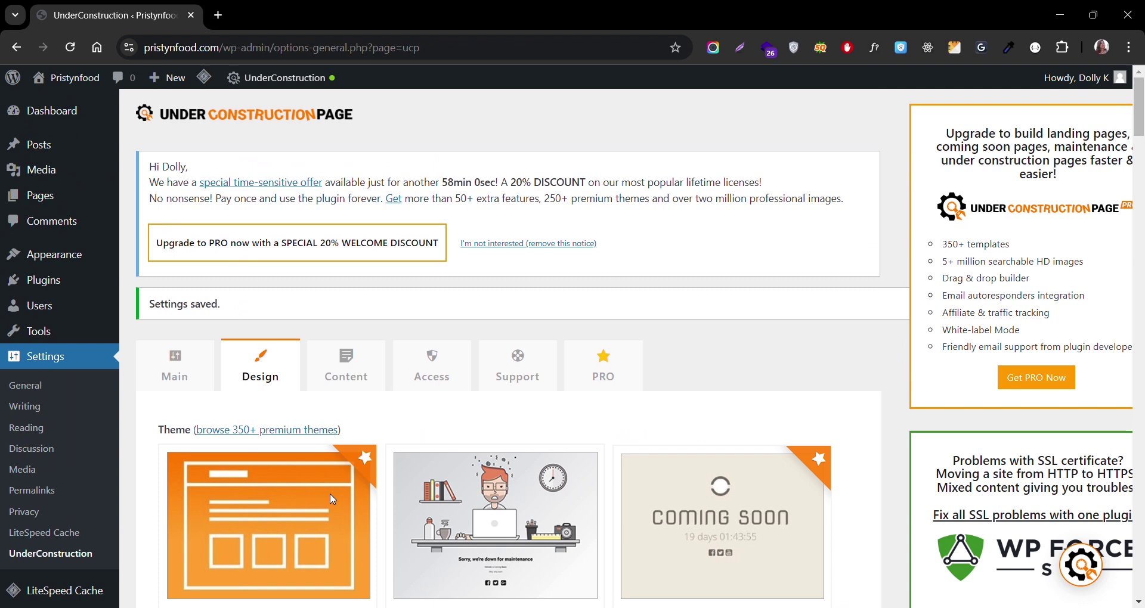
Step: Open the plugin's content settings, try to turn on Image Compression and Multilingual Support, and dismiss both offers
click(347, 373)
scroll(379, 304, down, 5)
click(380, 310)
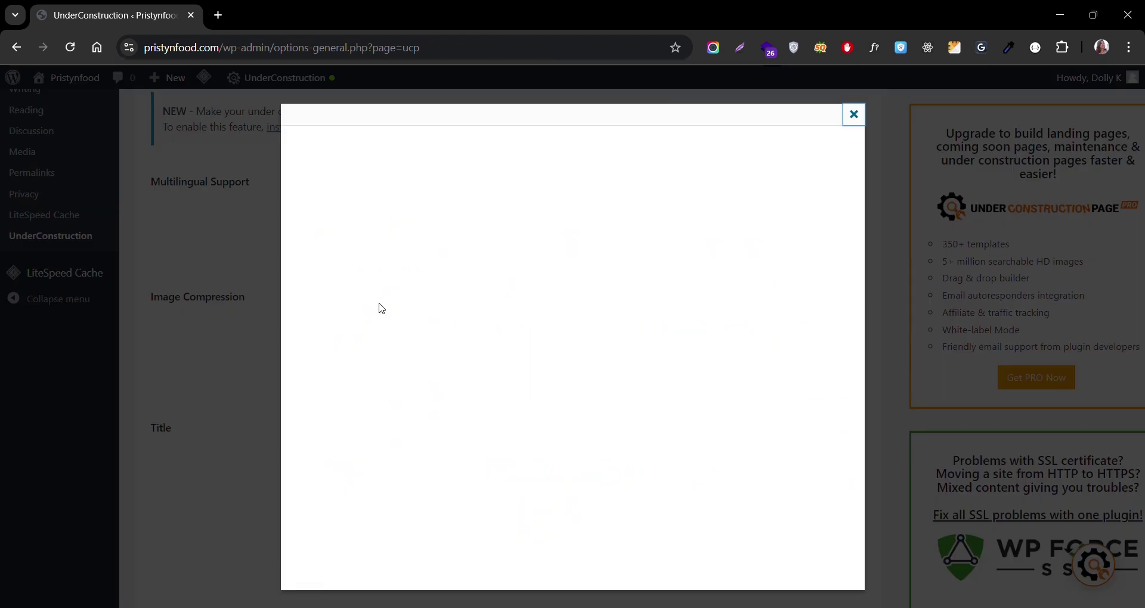
key(Escape)
scroll(385, 272, up, 1)
click(385, 271)
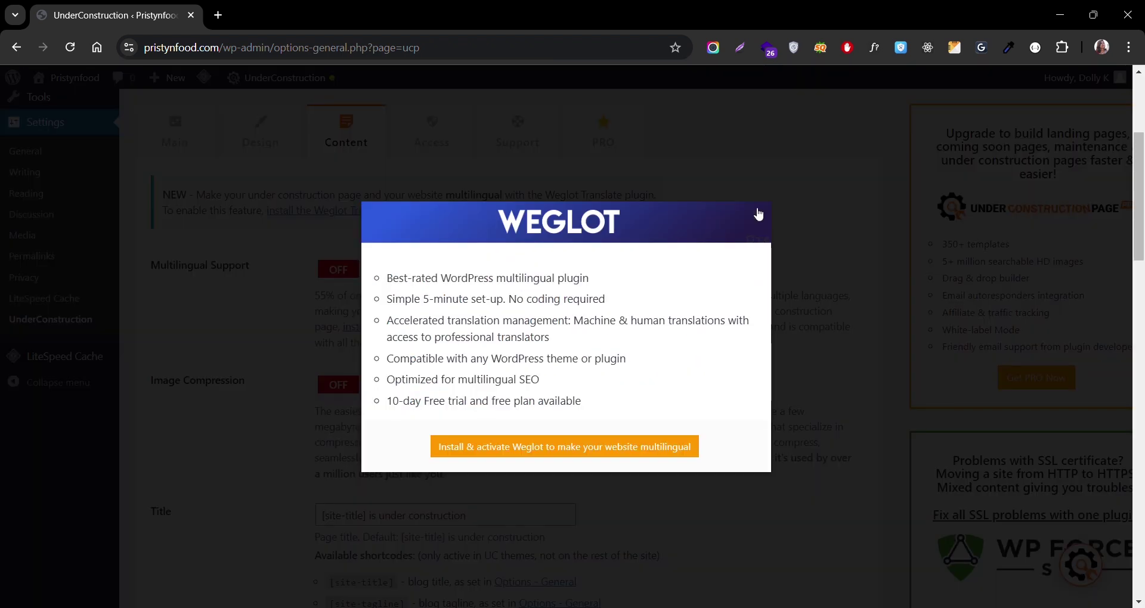
click(756, 214)
Step: Replace the maintenance page's headline with "Coming Soon"
scroll(393, 358, down, 8)
scroll(393, 364, up, 1)
click(393, 365)
key(ctrl+a)
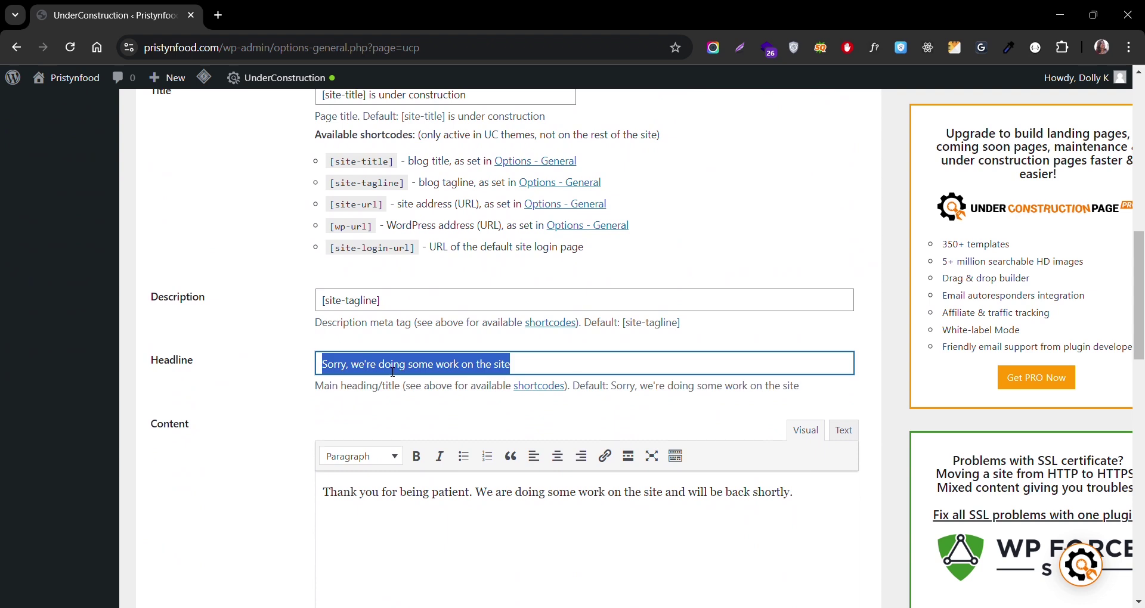
text(Coming Soon)
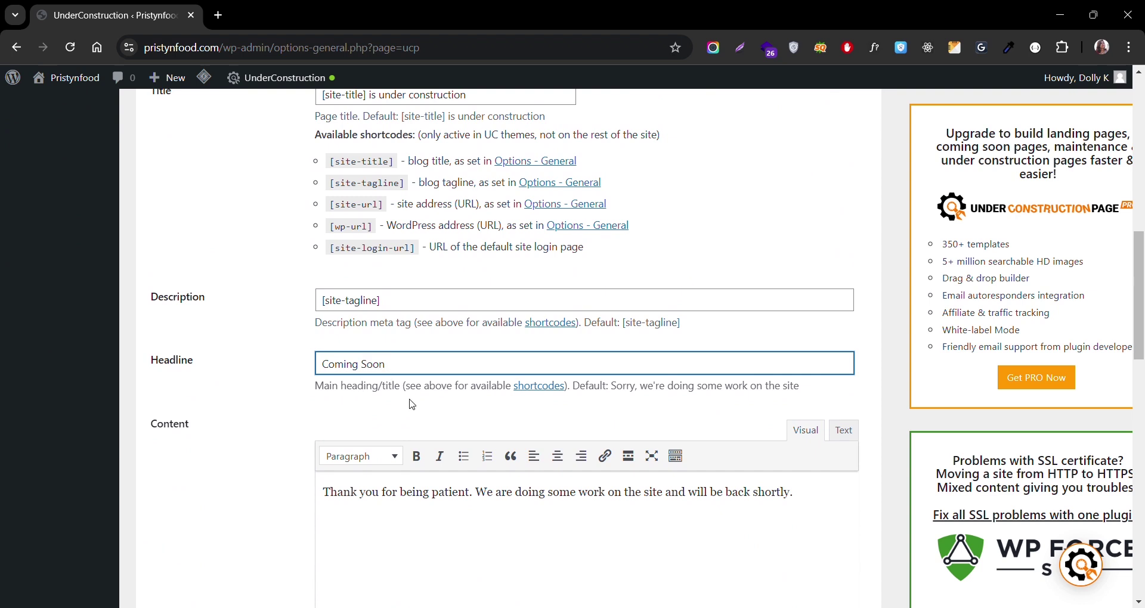
Step: Edit the content message by deleting the word "some" and replacing "shortly" with "soon"
scroll(421, 416, down, 1)
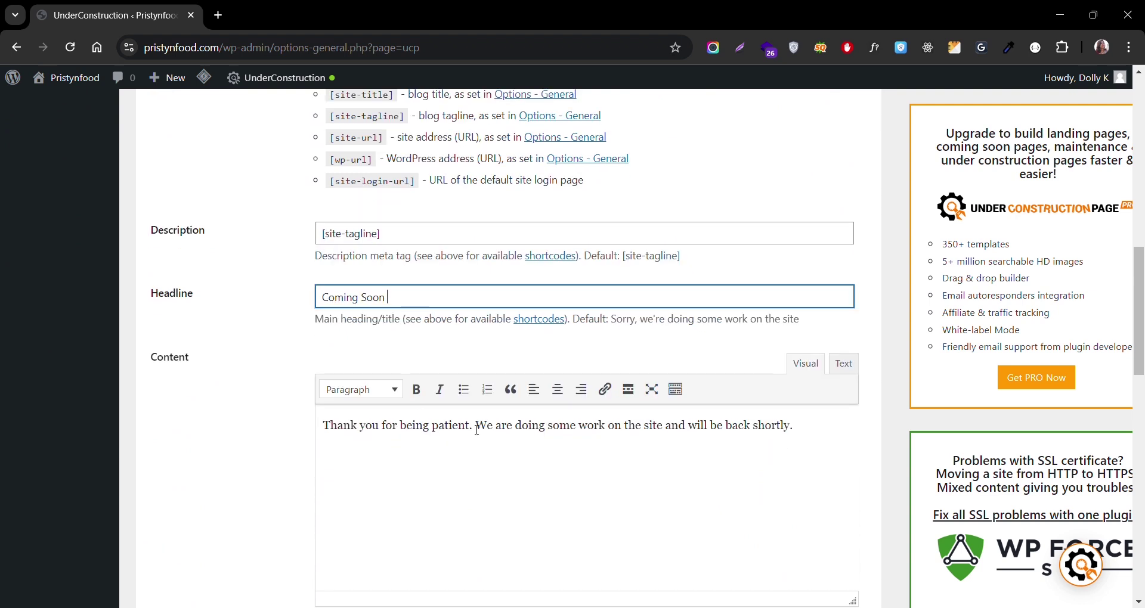
scroll(477, 428, down, 4)
scroll(544, 453, up, 3)
click(484, 353)
double_click(484, 353)
double_click(570, 357)
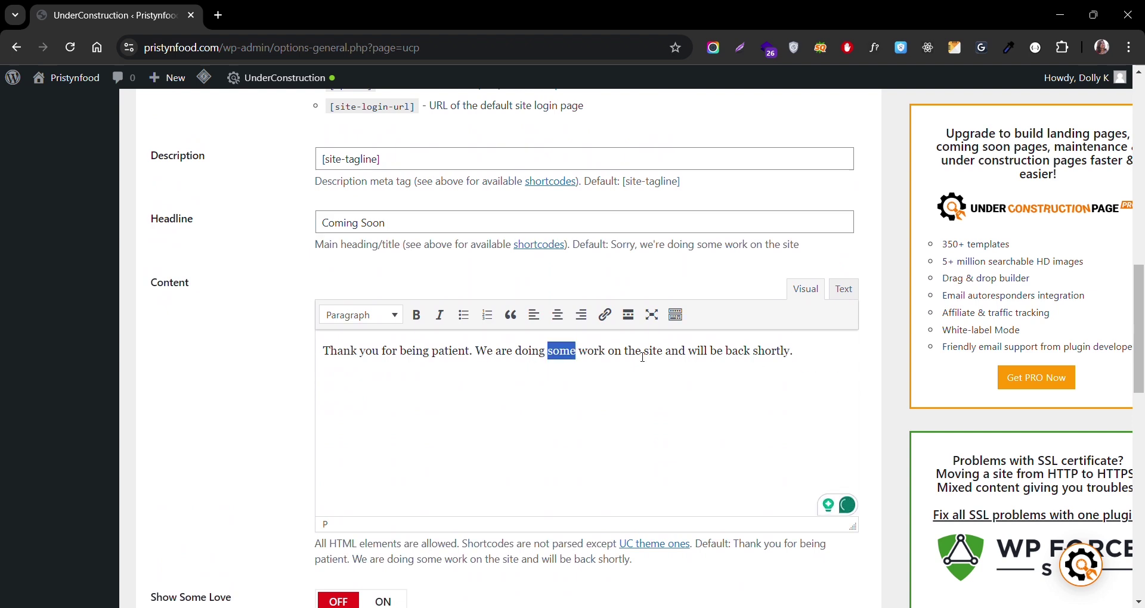
key(BackSpace)
key(BackSpace)
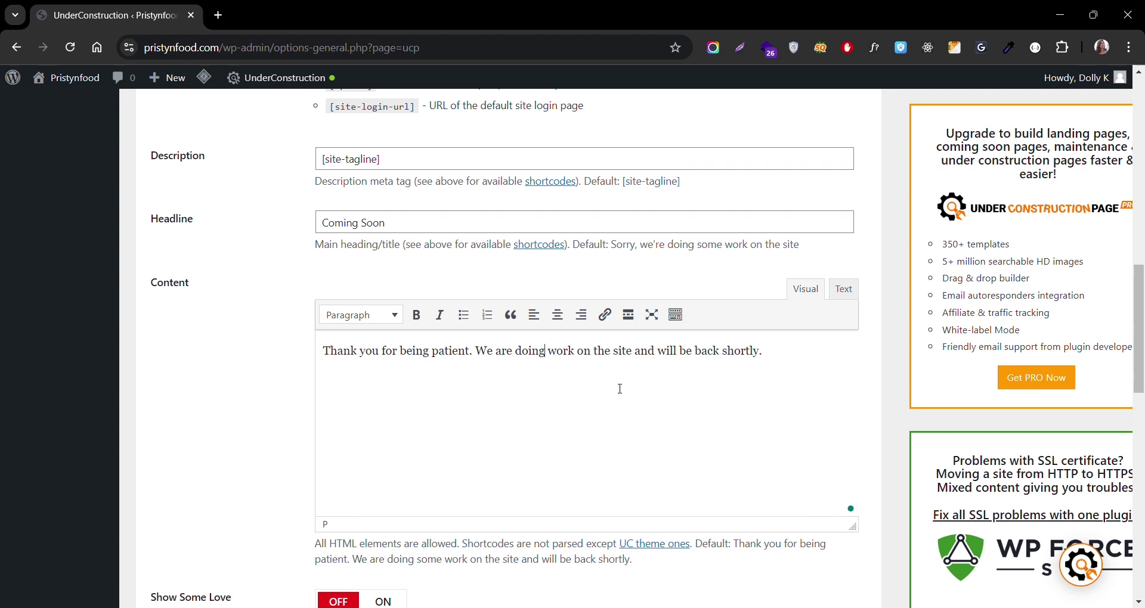
double_click(753, 354)
text(soon)
Step: Turn on Show Some Love and save the content settings
scroll(454, 354, down, 4)
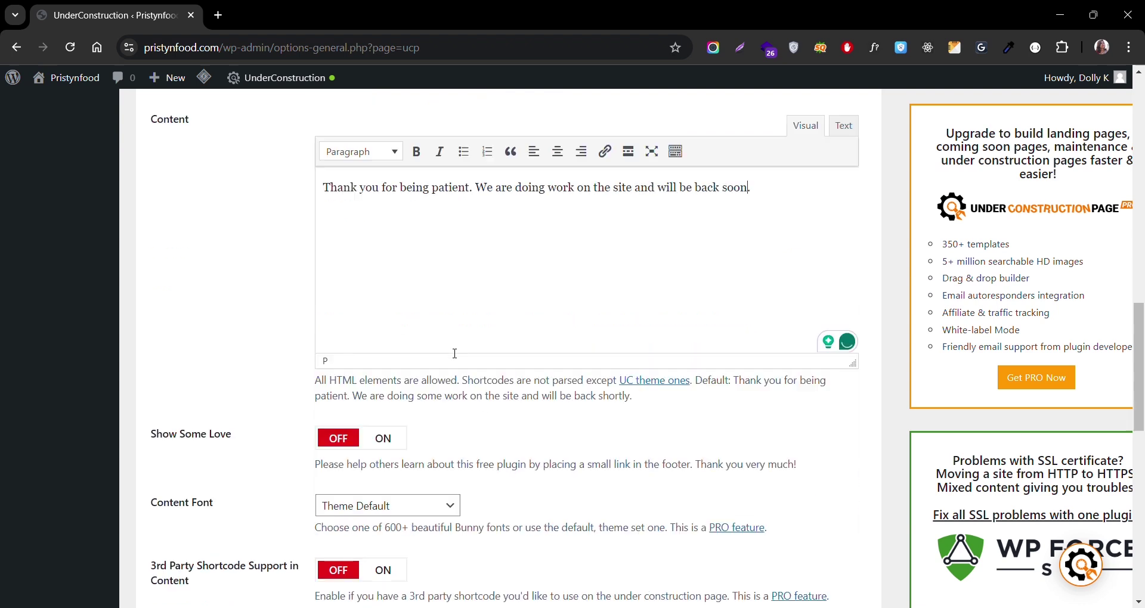
click(383, 393)
scroll(218, 268, down, 2)
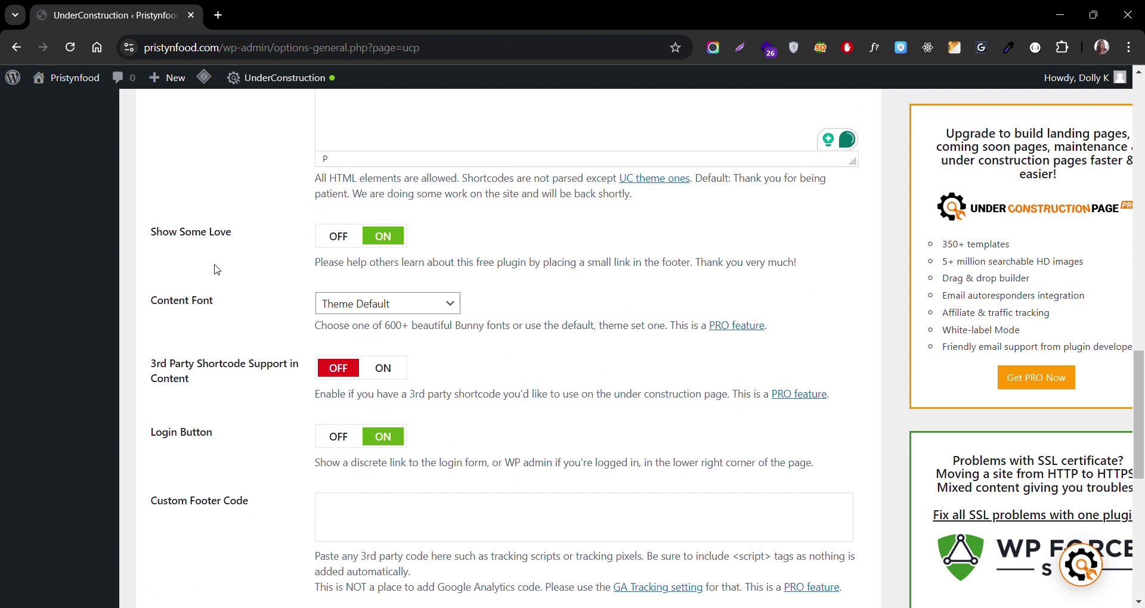
scroll(269, 317, down, 2)
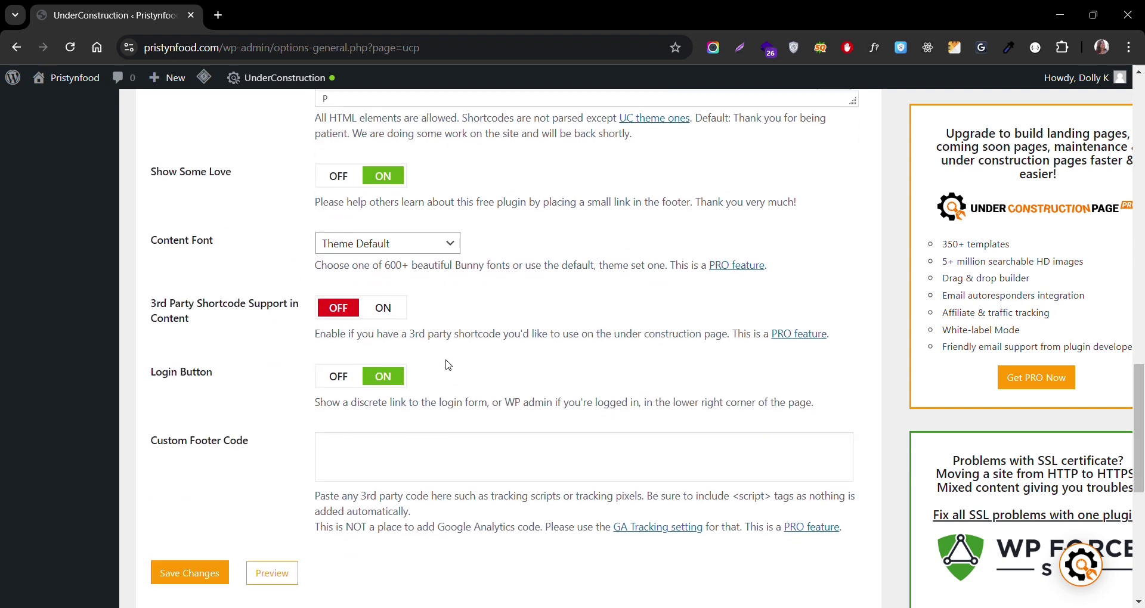
scroll(449, 365, down, 6)
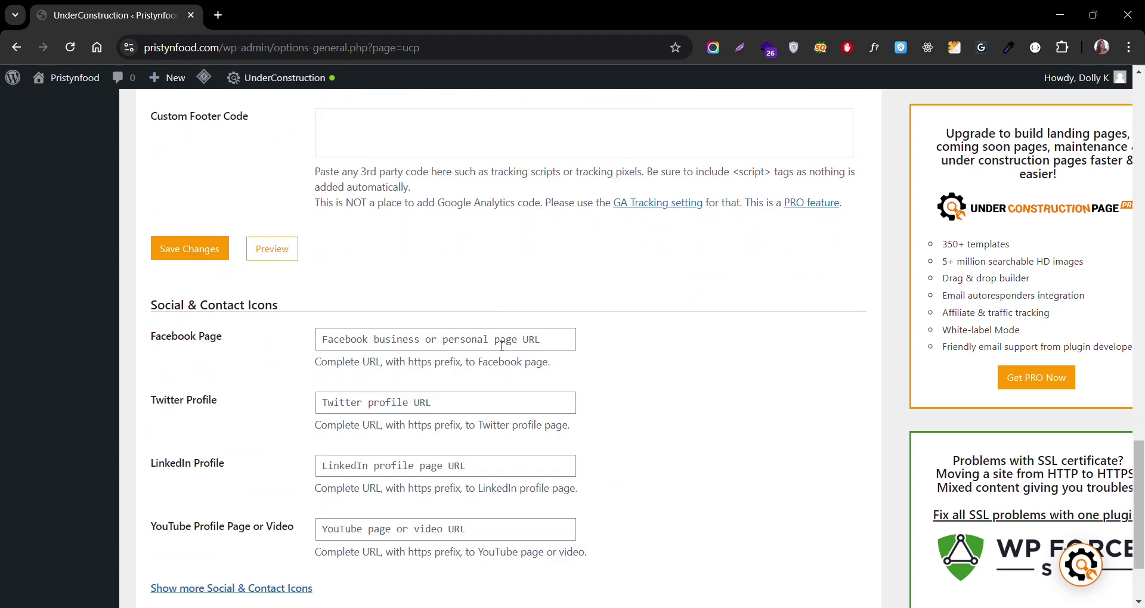
scroll(502, 346, down, 2)
click(189, 536)
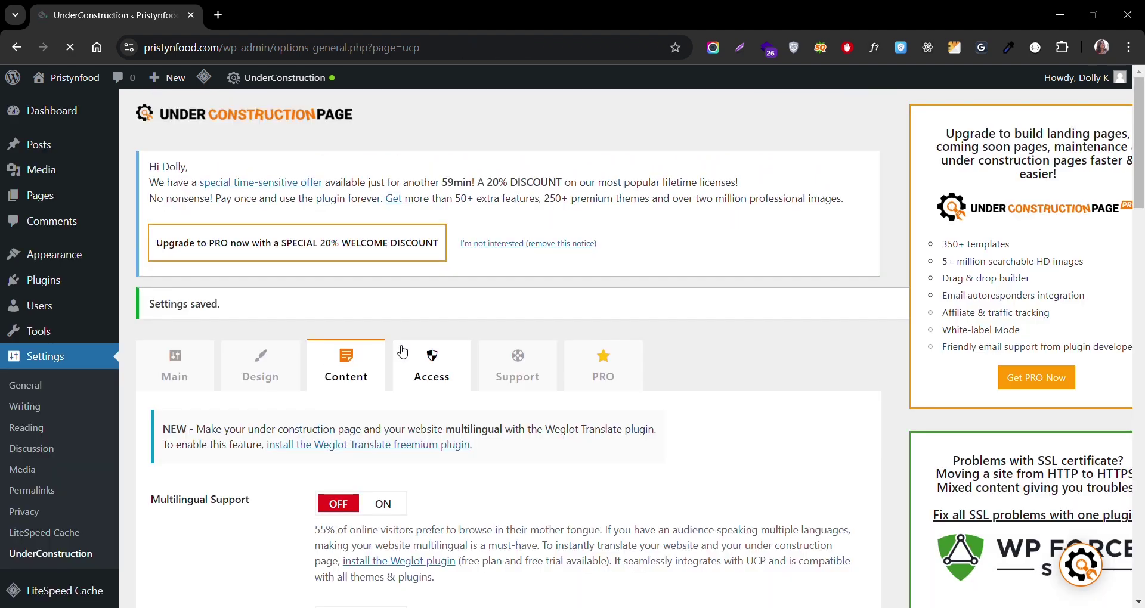
Step: Look through the plugin's support information and its access settings, including the whitelisted user roles and URL based rules
click(403, 353)
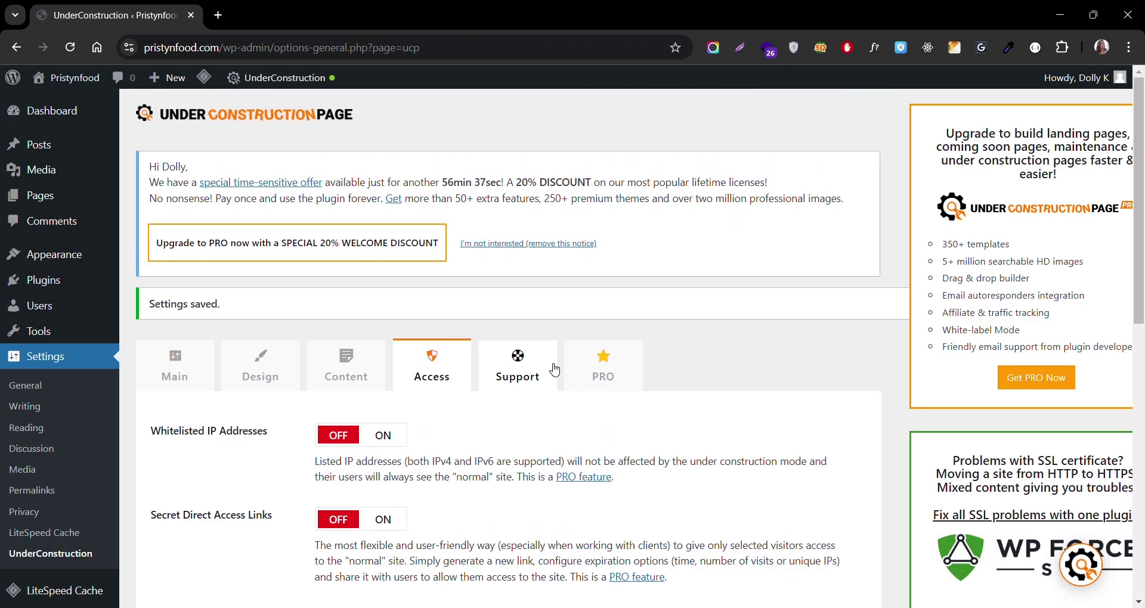
click(553, 368)
scroll(555, 369, down, 3)
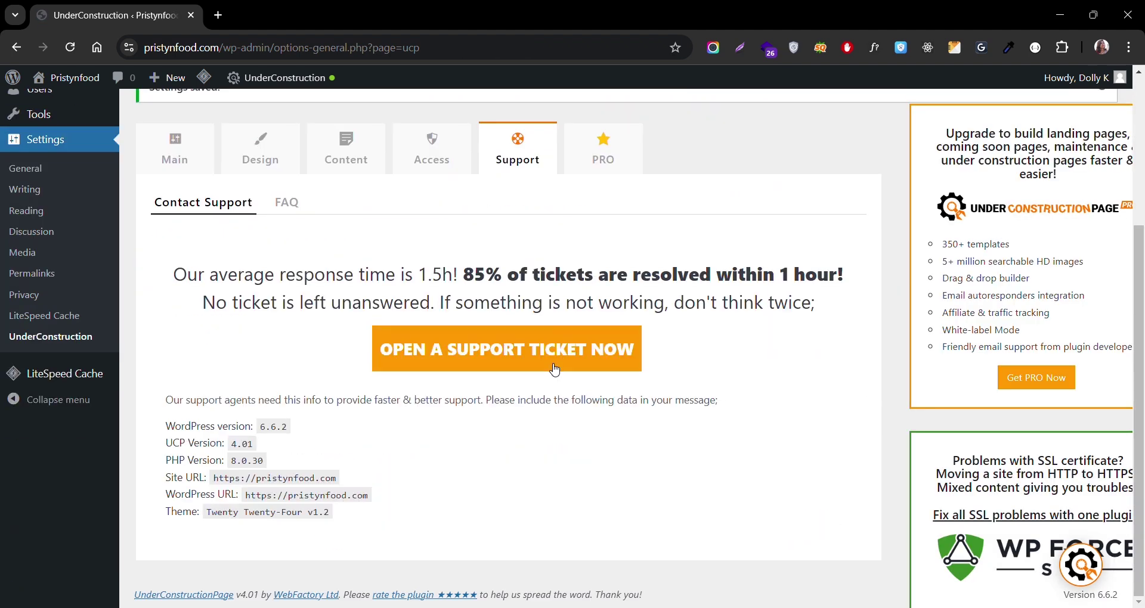
scroll(495, 322, up, 3)
click(437, 351)
scroll(435, 350, down, 5)
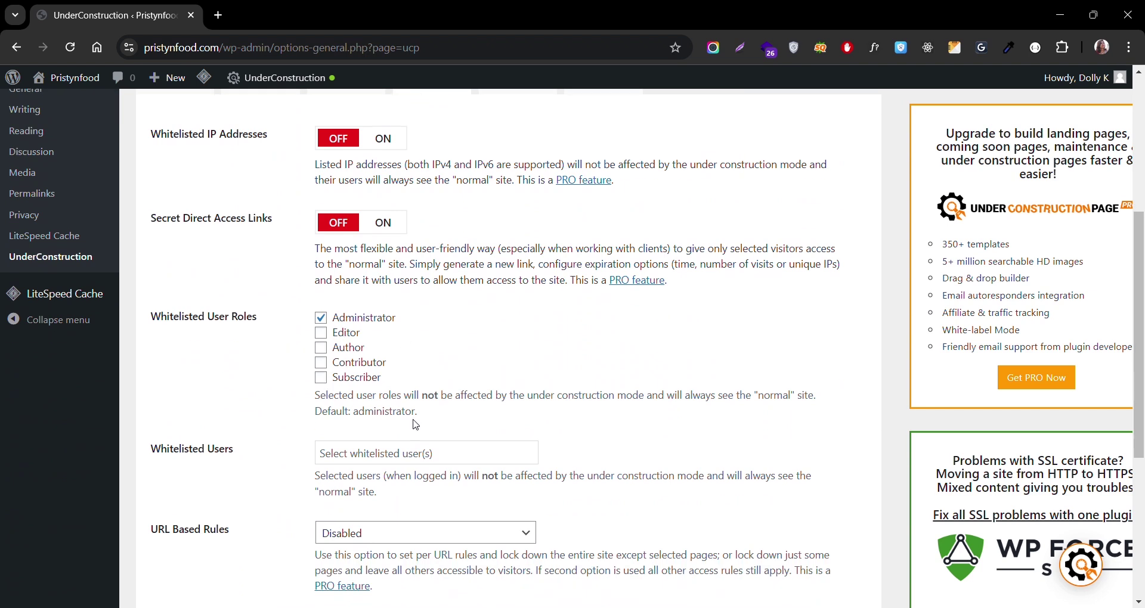
scroll(416, 425, down, 3)
scroll(466, 445, down, 2)
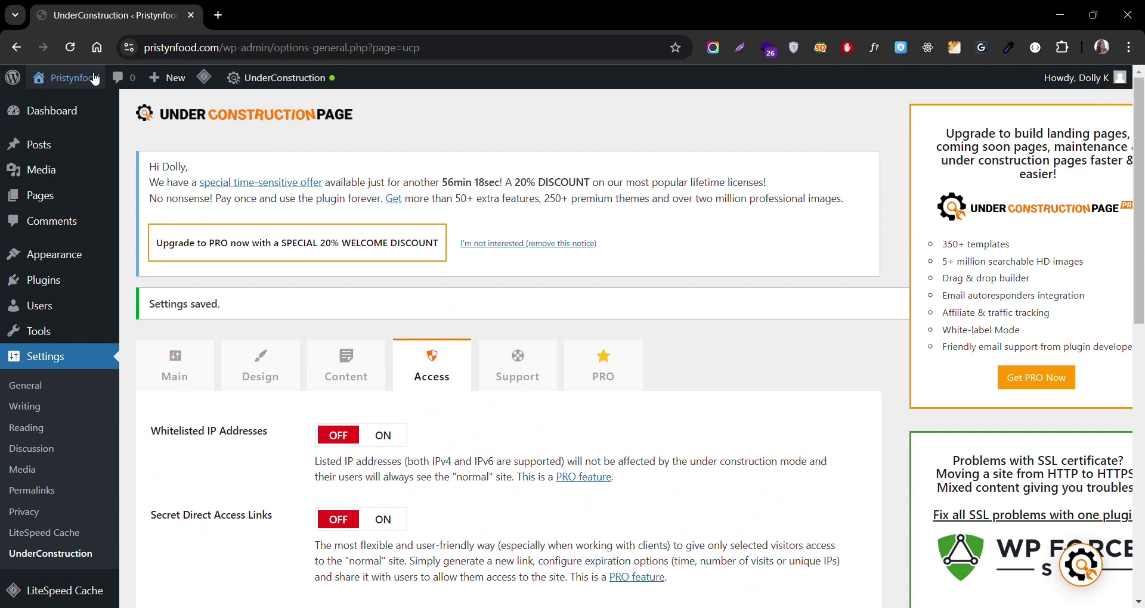
Step: Open the live site, preview the under construction page from its notice, and check the theme, headline and message
mouse_move(95, 78)
click(83, 105)
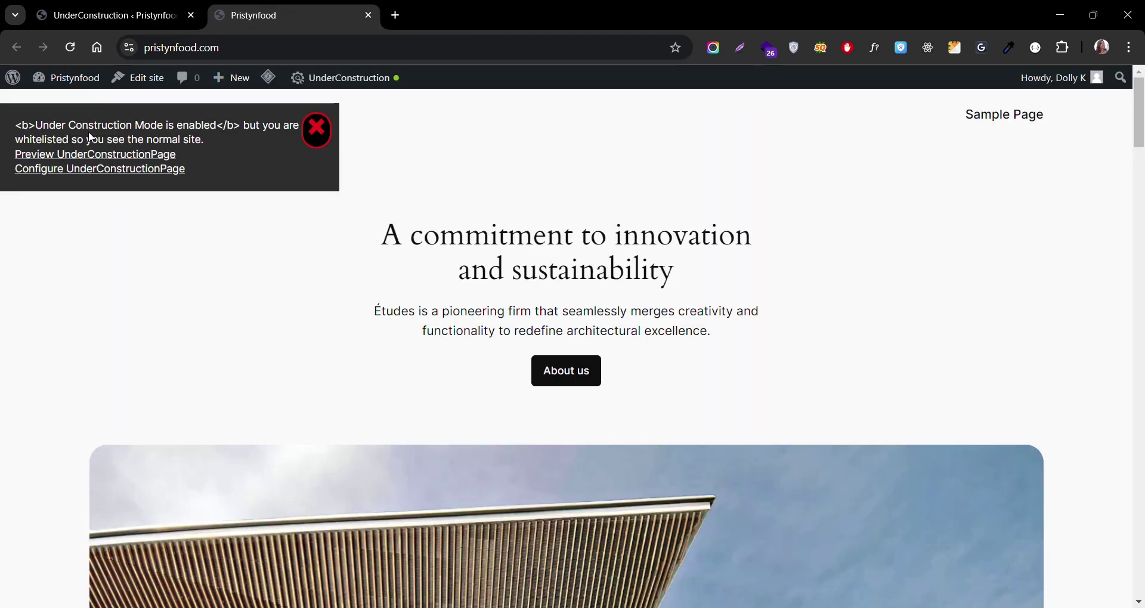
click(133, 155)
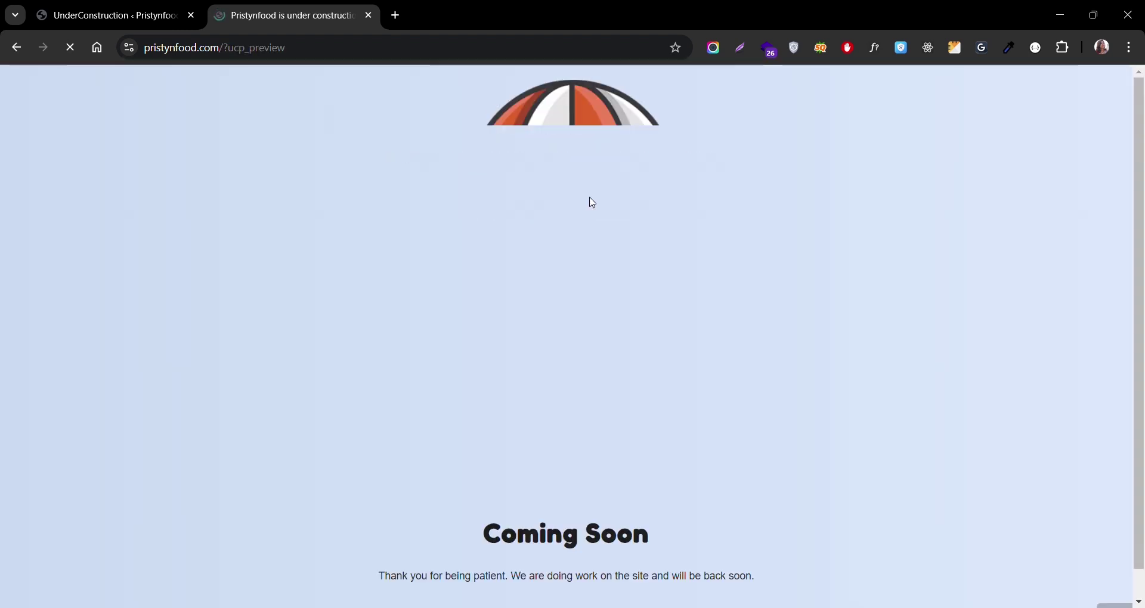
scroll(779, 383, down, 1)
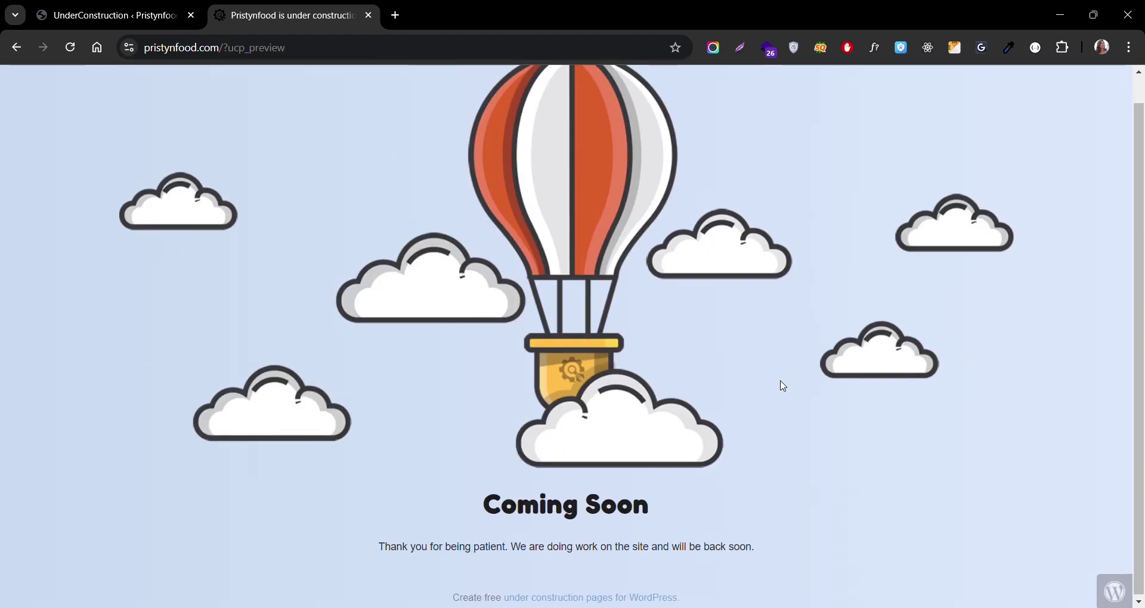
scroll(783, 386, up, 1)
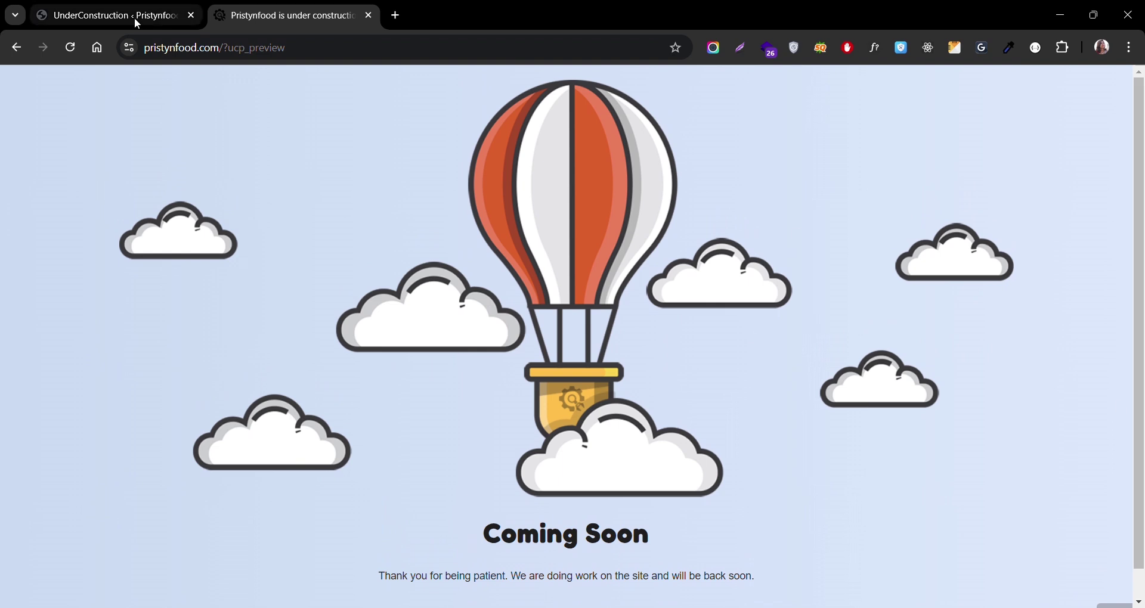
scroll(797, 351, down, 1)
scroll(797, 351, up, 1)
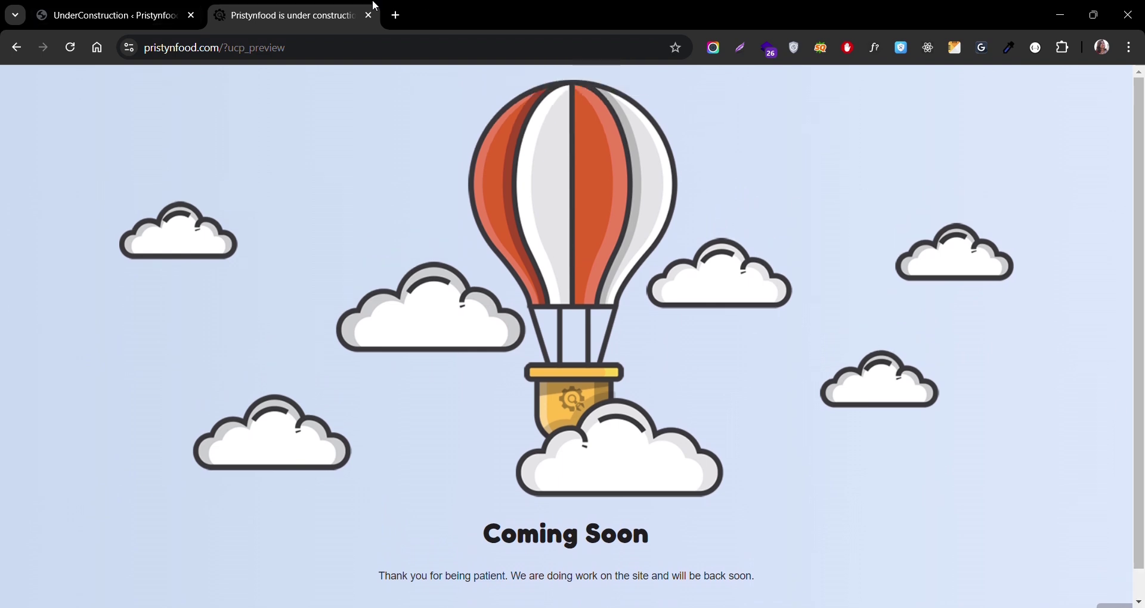
Step: Return to the plugin settings and review the saved content options down to the social and contact icons
click(168, 3)
scroll(417, 370, down, 3)
scroll(433, 427, down, 5)
key(Return)
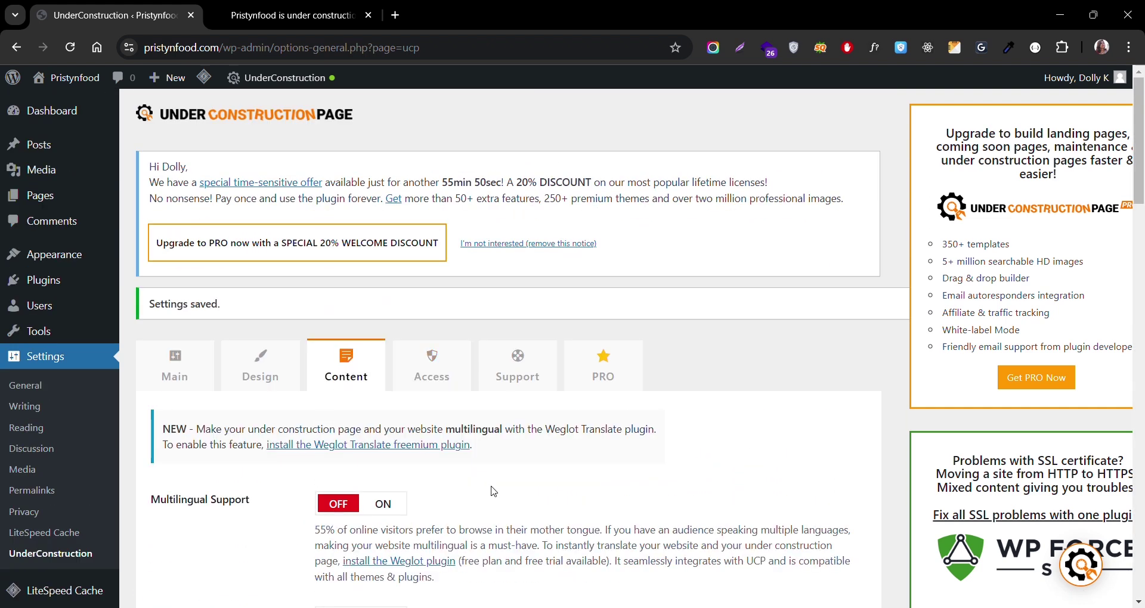
scroll(493, 491, down, 18)
scroll(511, 505, up, 2)
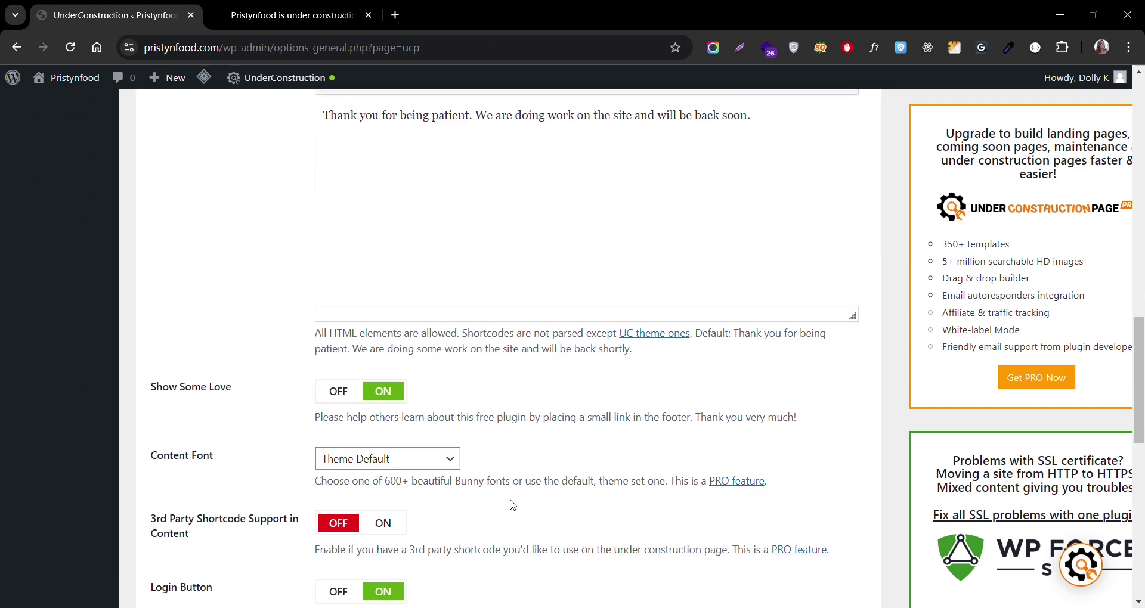
scroll(511, 505, up, 14)
scroll(511, 505, down, 20)
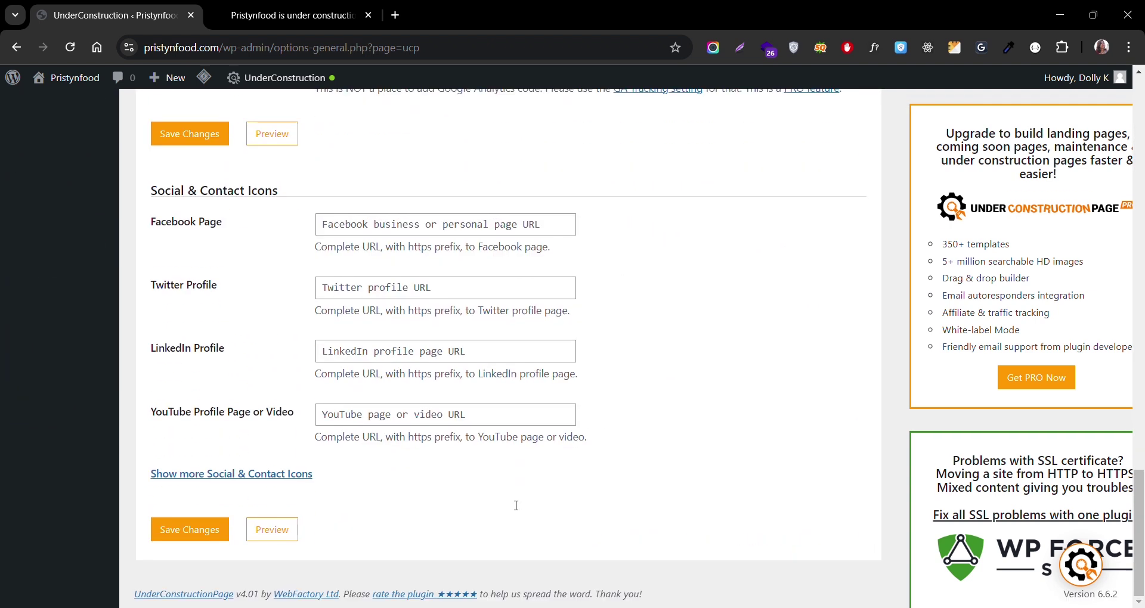
scroll(516, 506, up, 20)
Step: Review the design themes again and recheck the headline, content message, login button and social profile fields
click(276, 383)
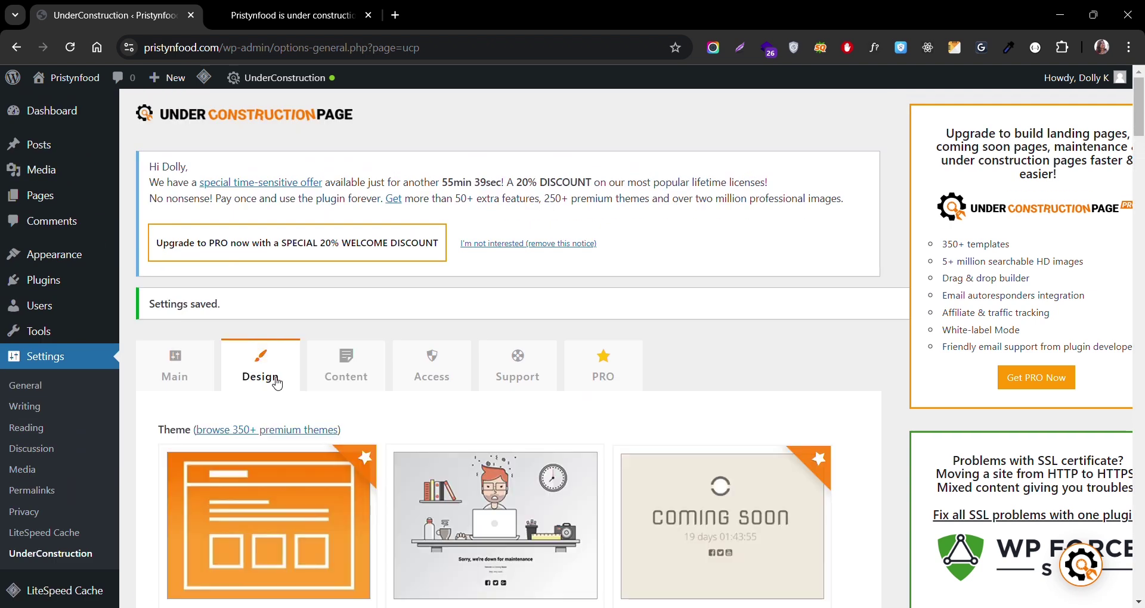
scroll(276, 382, down, 10)
scroll(274, 383, up, 10)
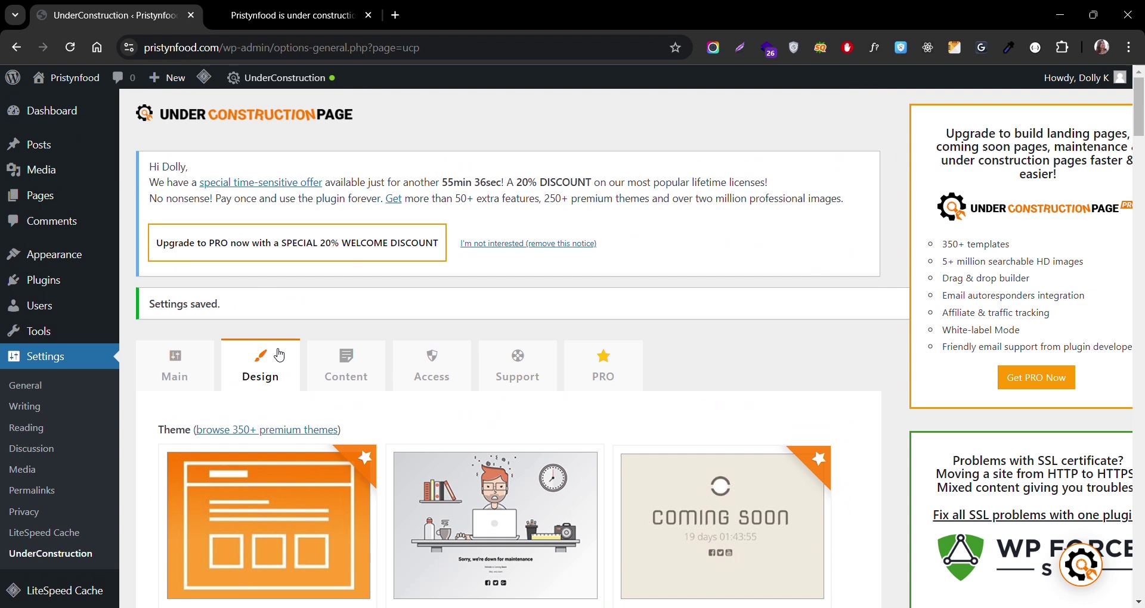
click(366, 377)
scroll(361, 378, down, 10)
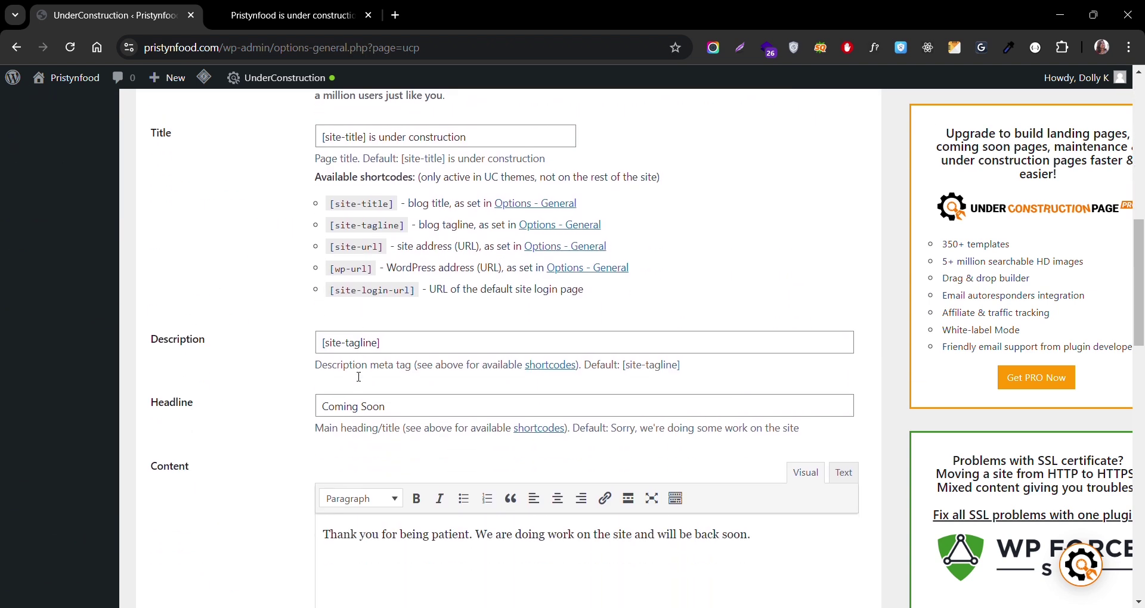
scroll(359, 377, down, 10)
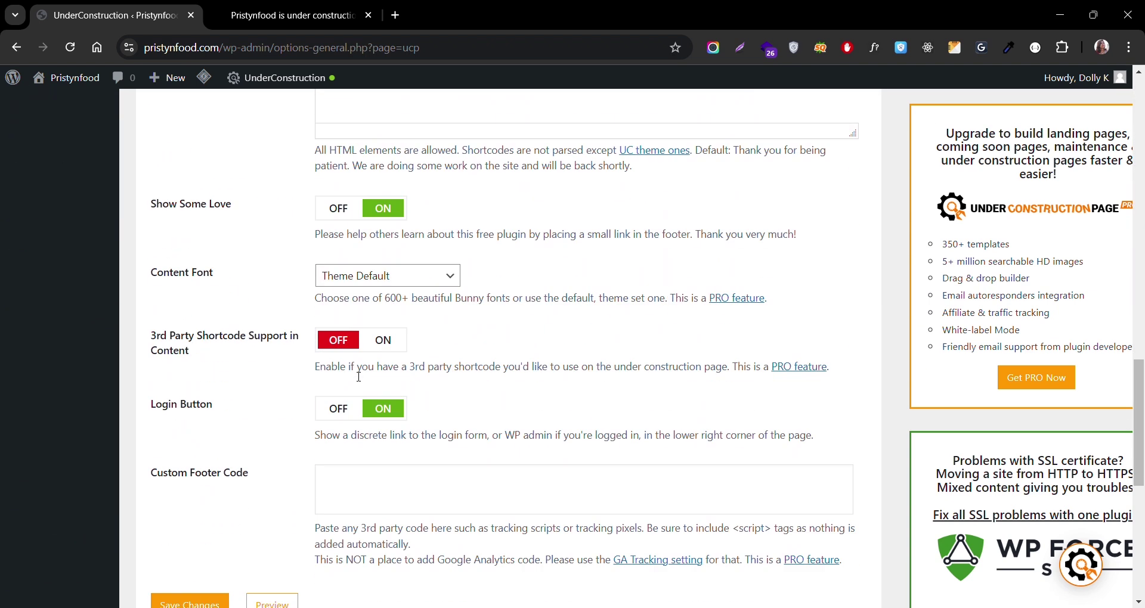
scroll(433, 410, up, 1)
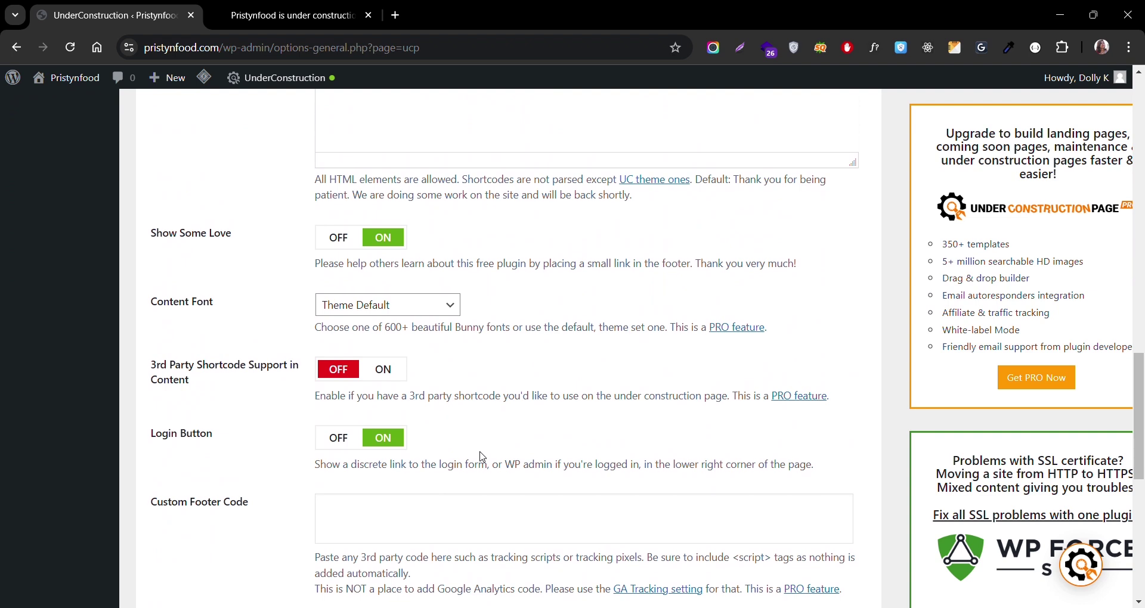
scroll(418, 465, down, 7)
scroll(486, 457, down, 2)
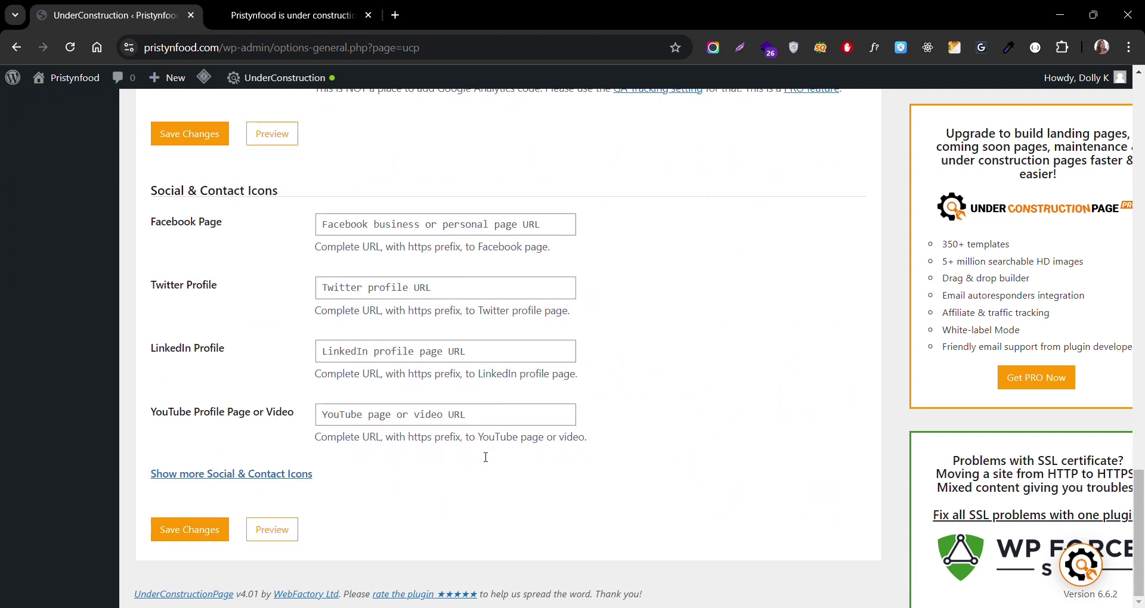
Step: Return to the plugin's main settings and turn on Automatic End Date & Time
scroll(486, 457, up, 15)
scroll(486, 457, up, 6)
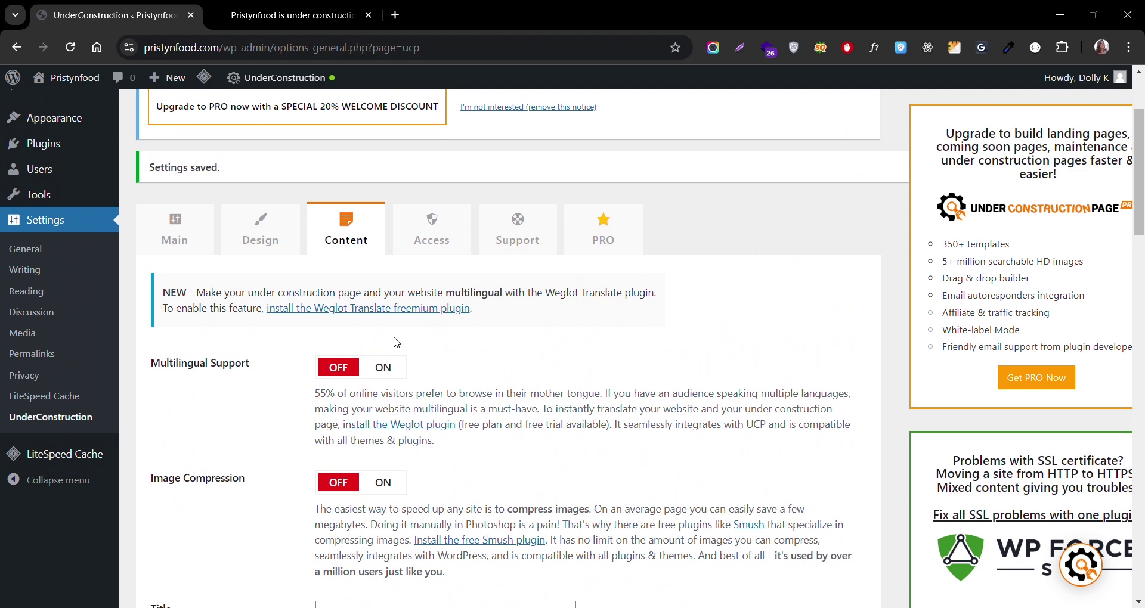
click(175, 225)
scroll(563, 459, down, 2)
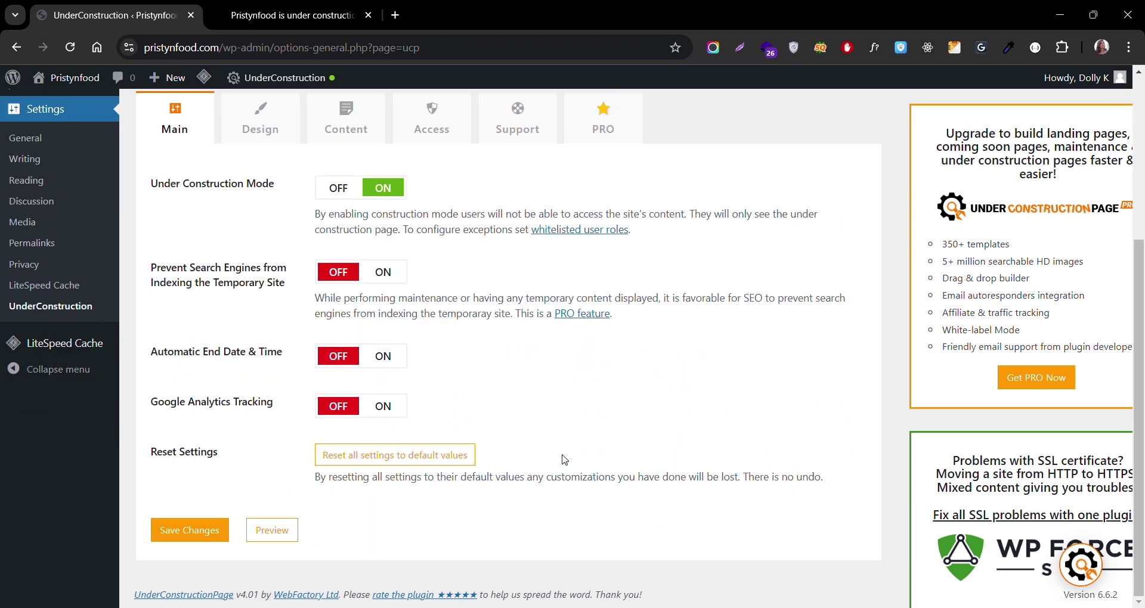
click(383, 354)
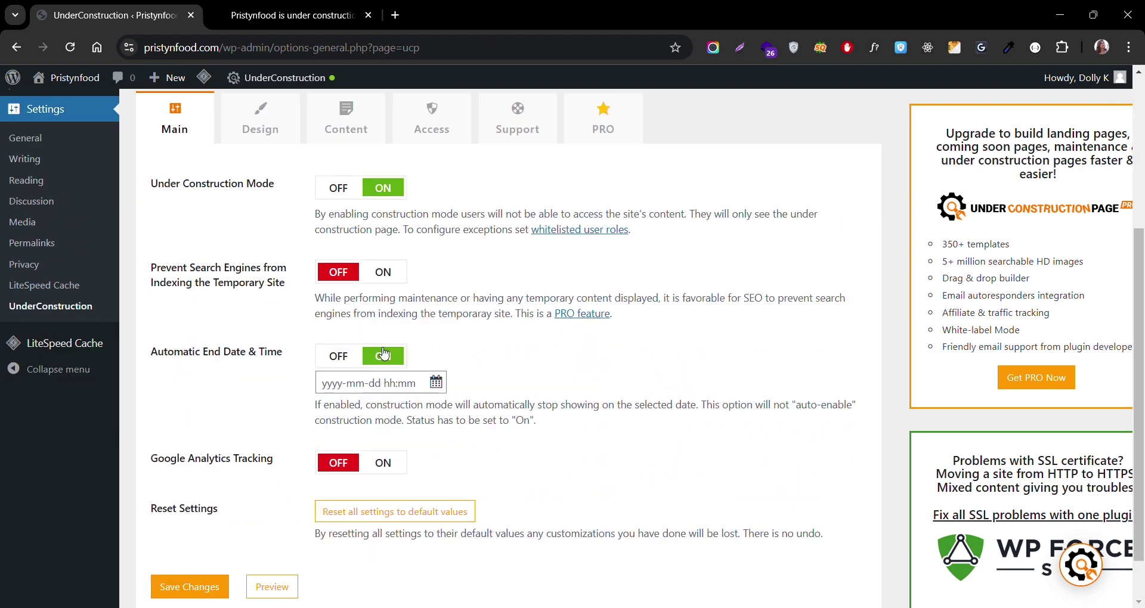
Step: Set construction mode to end automatically on 2024-11-15 at 12:00 and save the changes
click(391, 382)
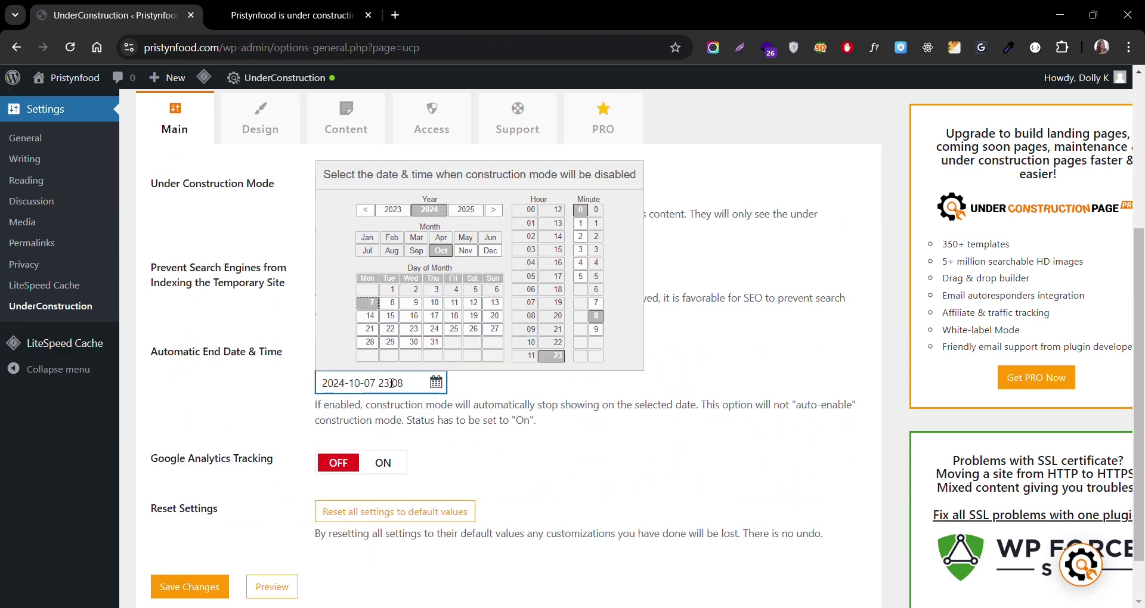
click(467, 251)
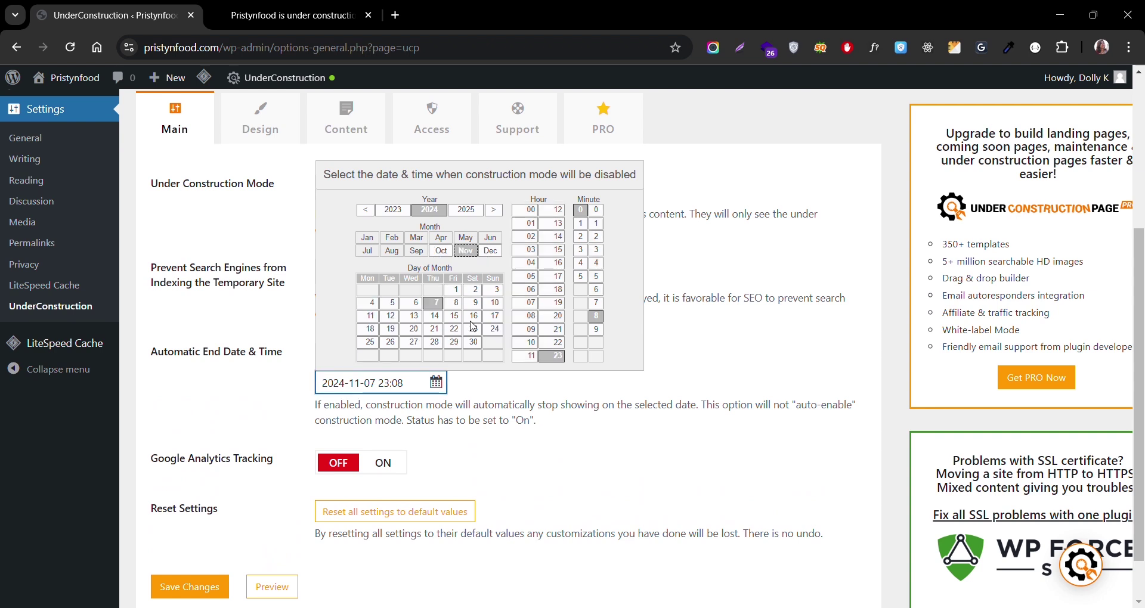
click(454, 316)
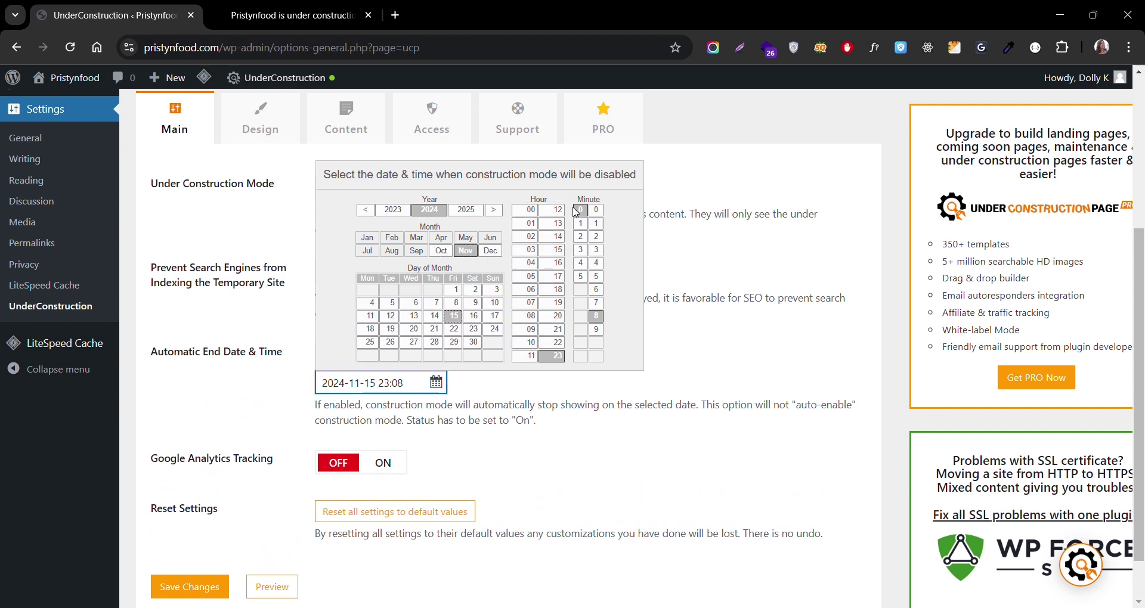
click(552, 210)
click(598, 211)
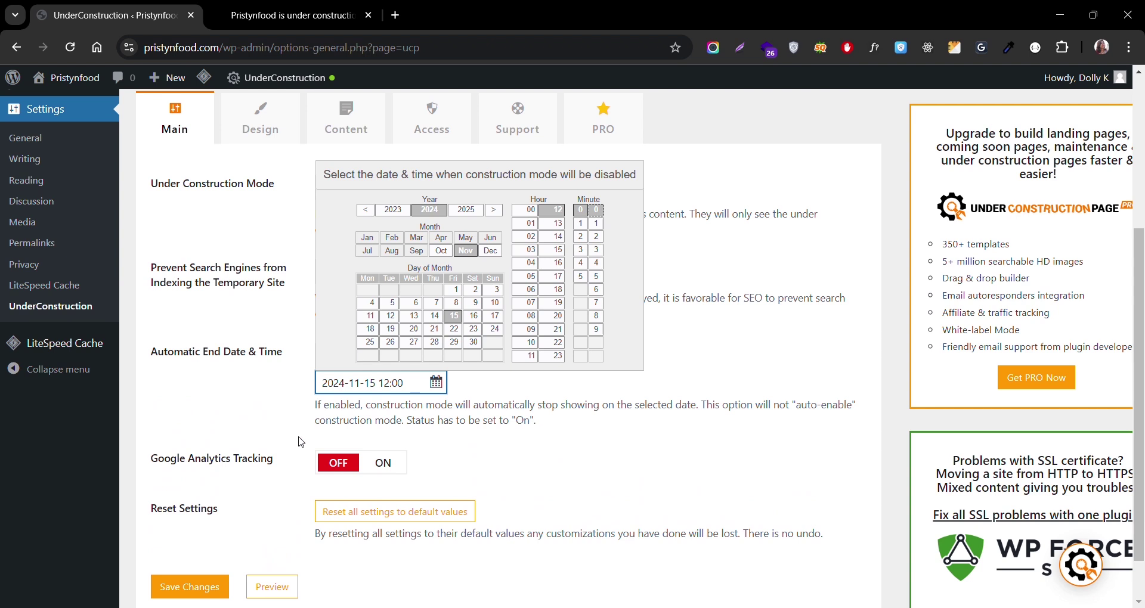
click(190, 584)
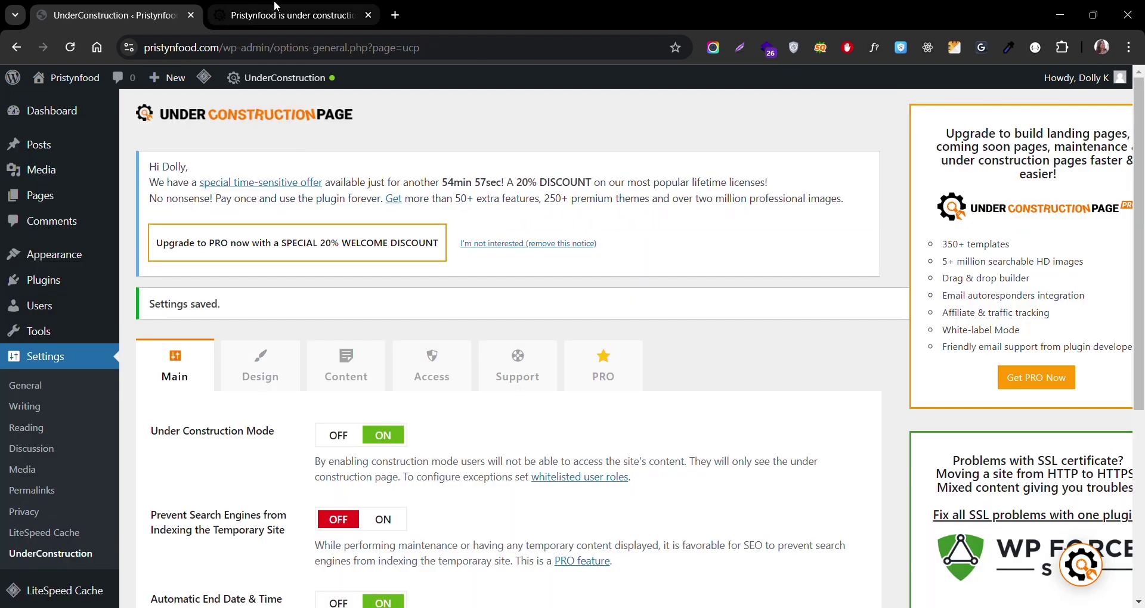
Step: Check the already open under construction preview from the balloon artwork down to the message and footer
click(292, 14)
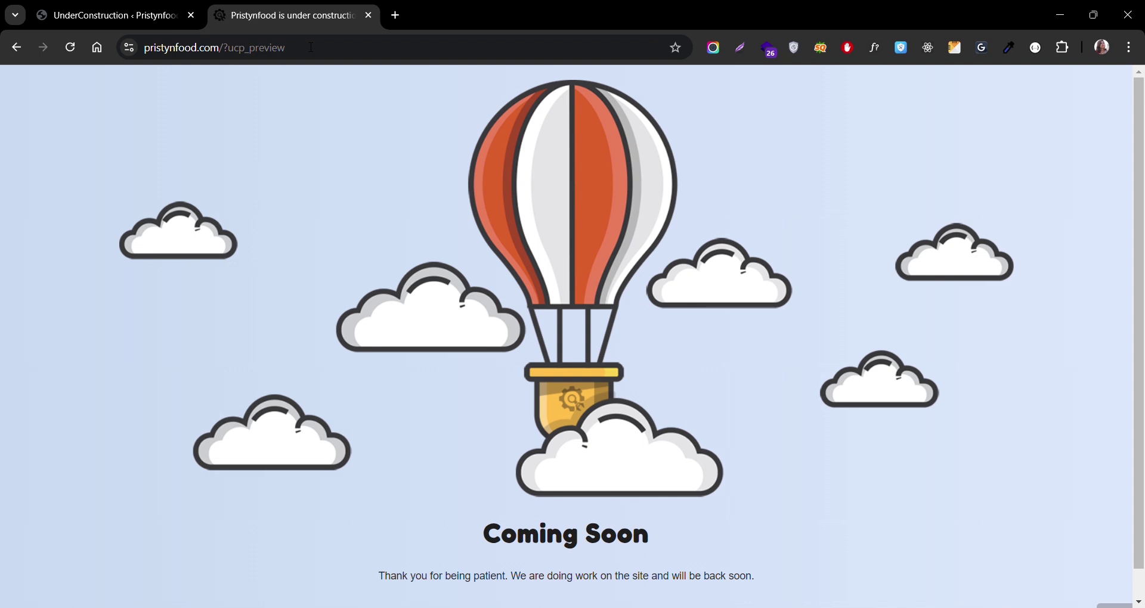
scroll(637, 577, down, 1)
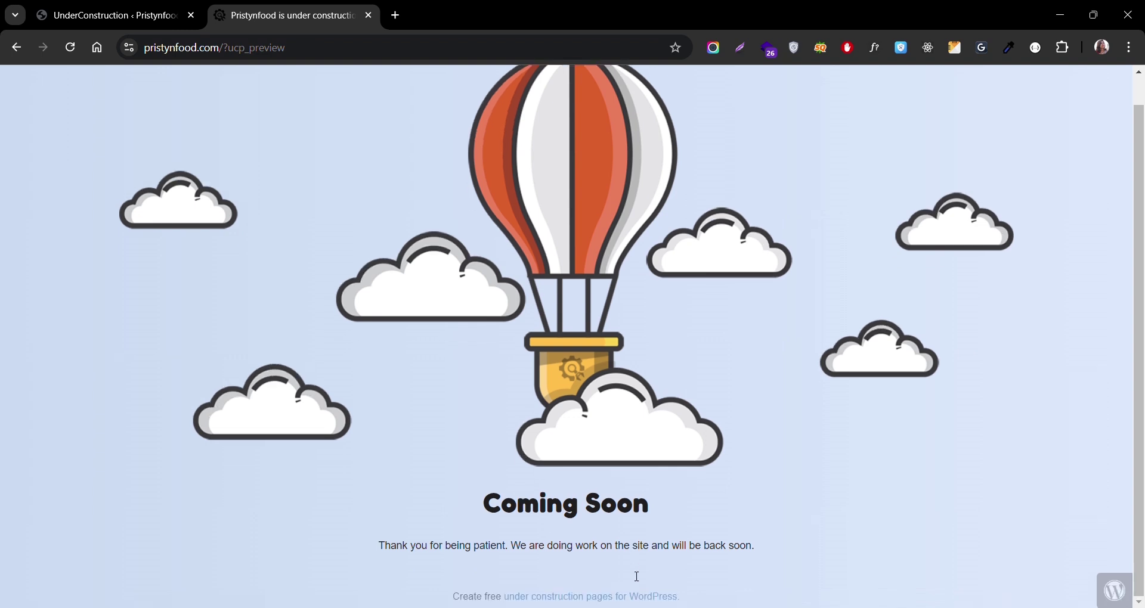
scroll(638, 577, up, 1)
scroll(641, 430, down, 1)
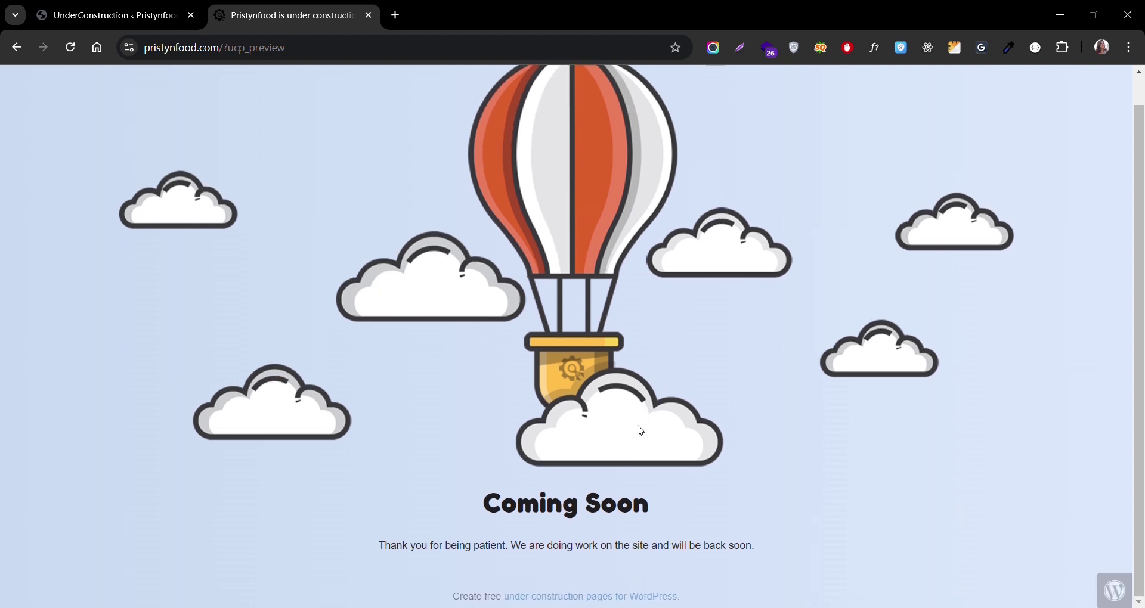
Step: Open a fresh preview of the under construction page from the plugin's main settings, look it over, and close it
click(113, 15)
scroll(525, 471, down, 5)
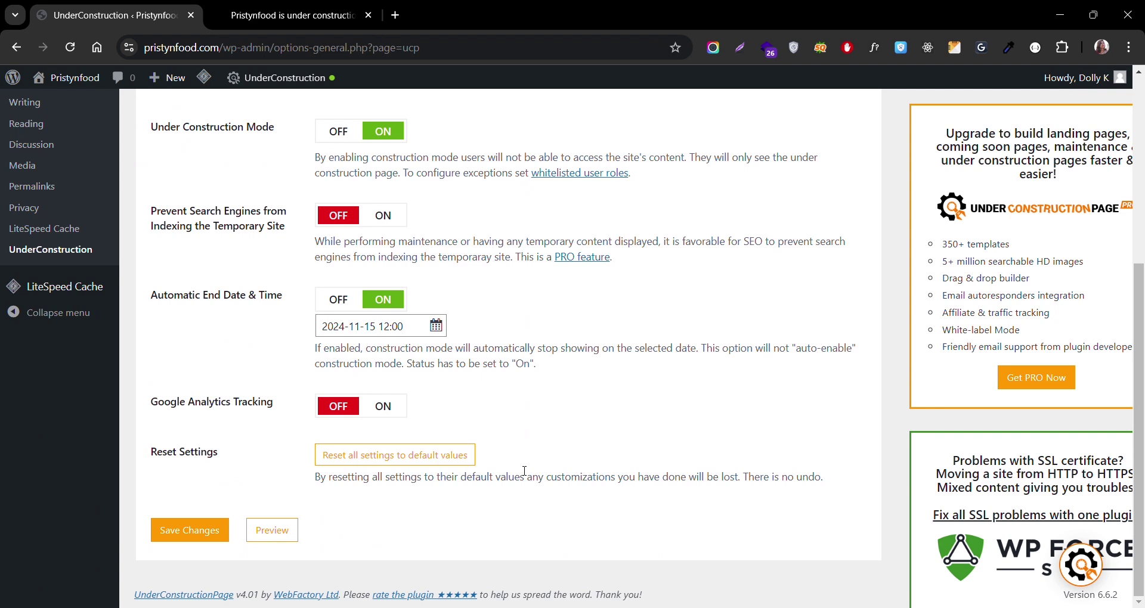
click(272, 530)
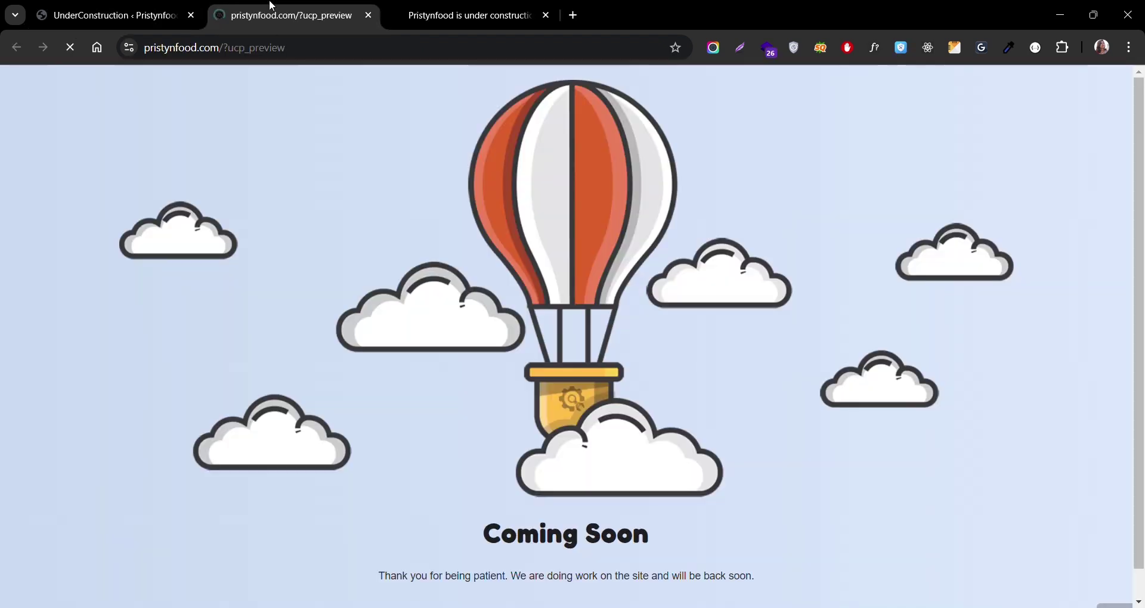
scroll(584, 358, down, 1)
key(ctrl+w)
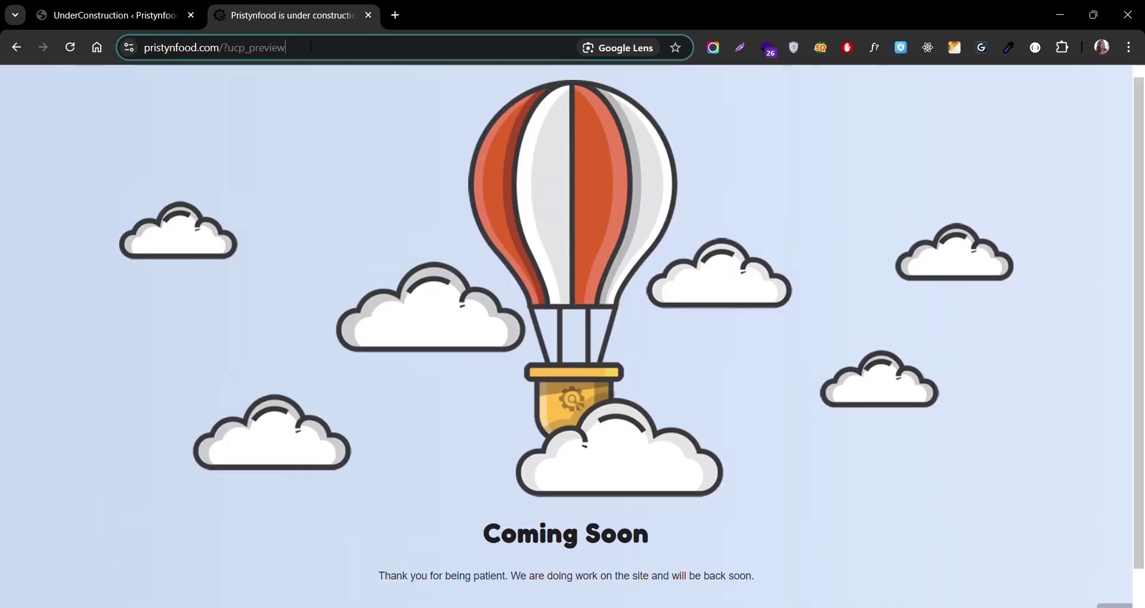